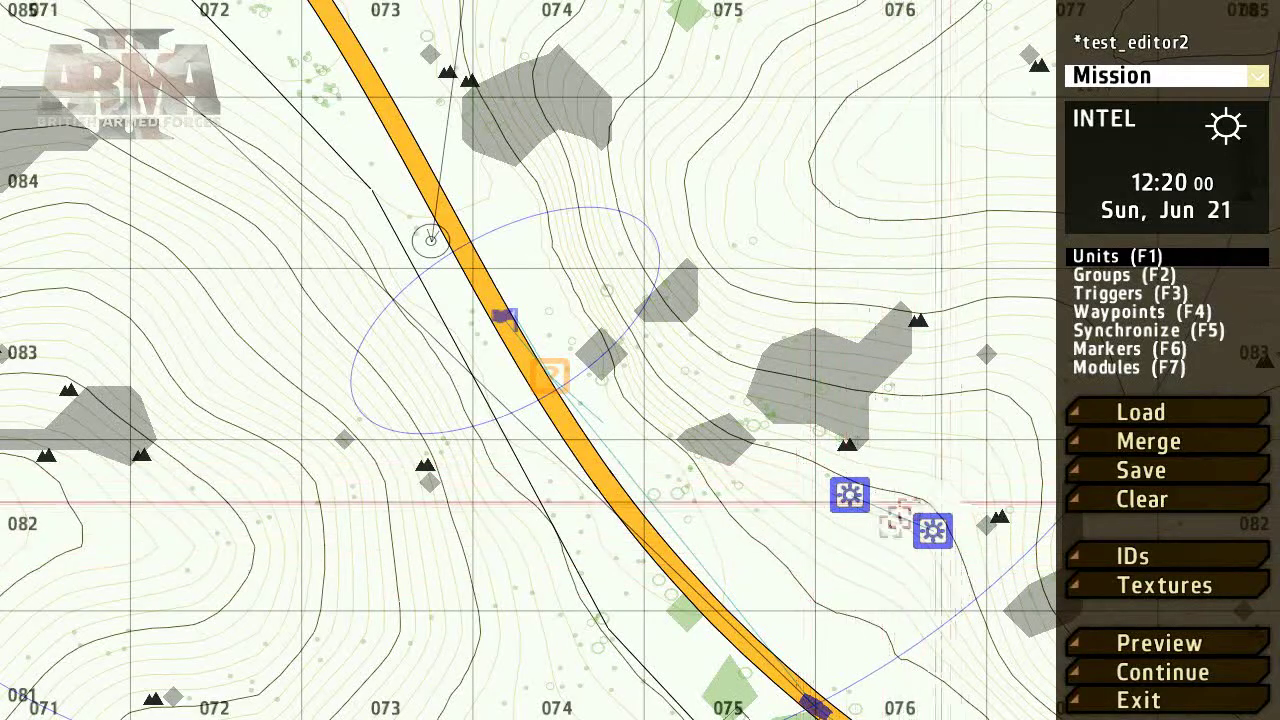
- Start clearing the current test_editor2 mission from the editor's side panel
{"action": "left_click", "coordinate": [1128, 503]}
- Confirm clearing test_editor2, load the BykerGrove mission and zoom in on its trigger
{"action": "left_click", "coordinate": [690, 324]}
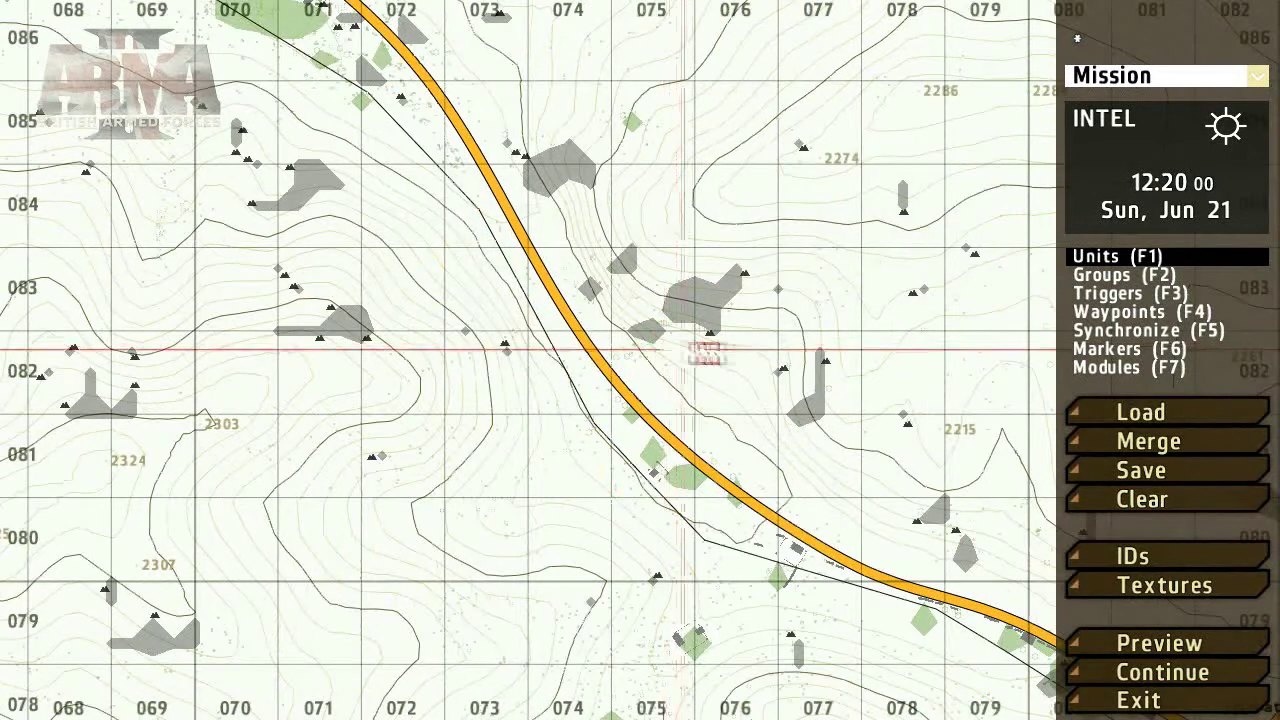
{"action": "left_click", "coordinate": [1102, 418]}
{"action": "left_click", "coordinate": [858, 317]}
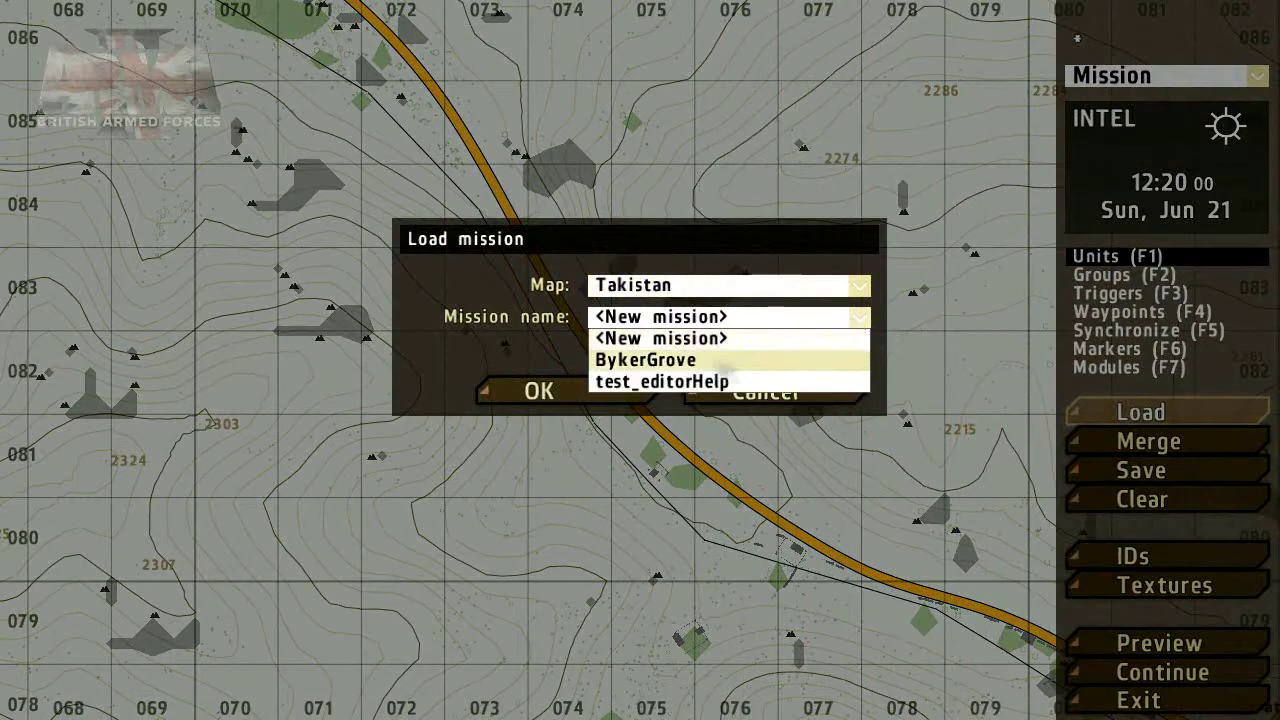
{"action": "left_click", "coordinate": [703, 358]}
{"action": "left_click", "coordinate": [539, 391]}
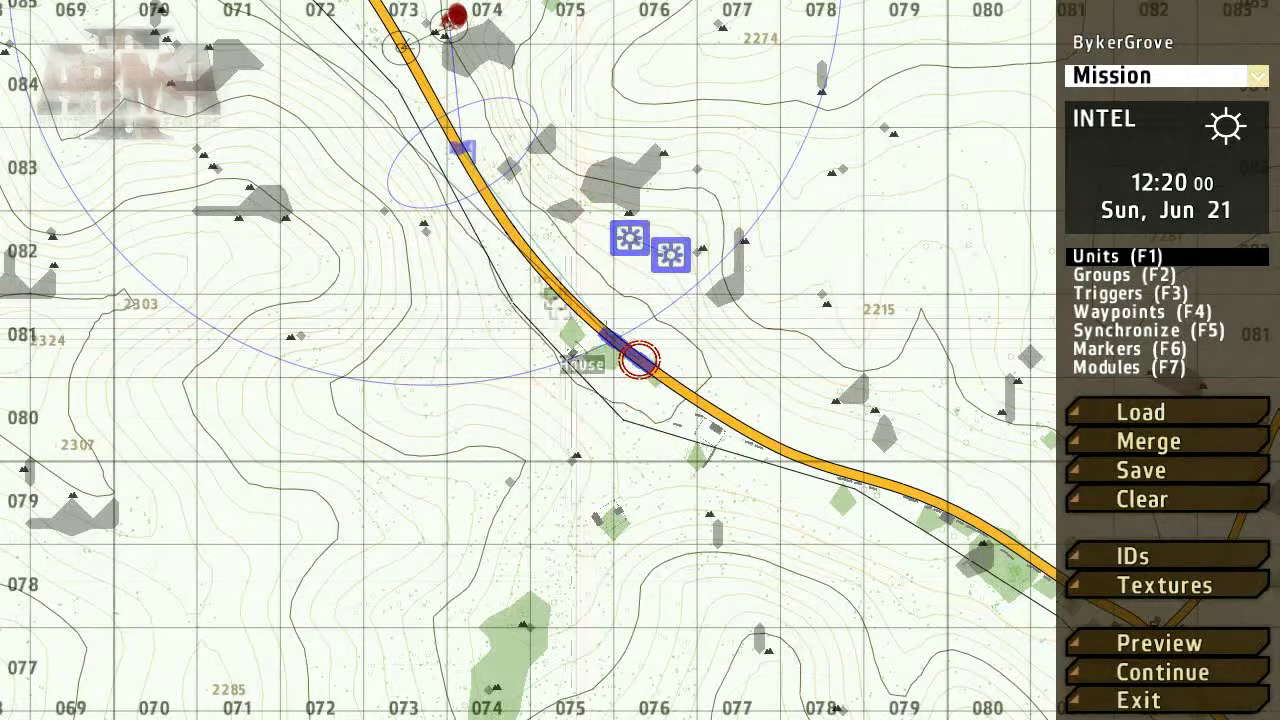
{"action": "scroll", "coordinate": [528, 360], "scroll_direction": "up", "scroll_amount": 3}
{"action": "scroll", "coordinate": [638, 391], "scroll_direction": "up", "scroll_amount": 3}
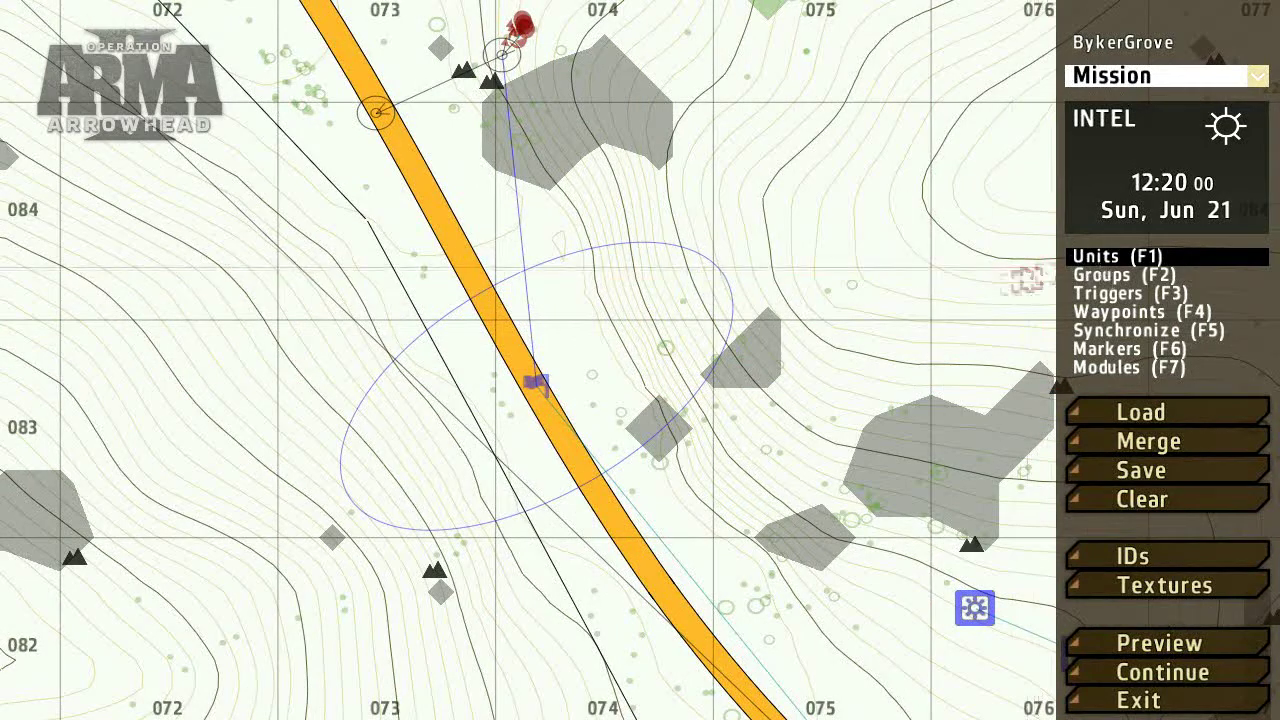
- Place an empty Objects-class Garbage object named IED beside the road at the trigger
{"action": "double_click", "coordinate": [565, 385]}
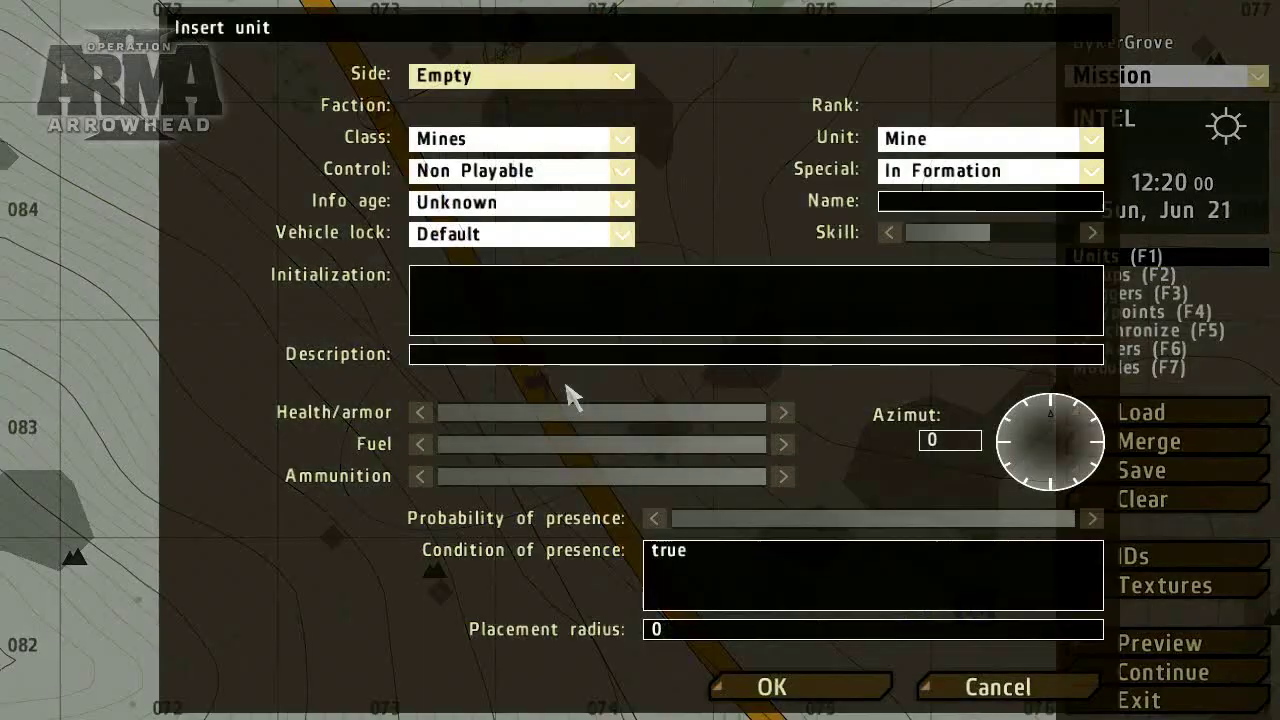
{"action": "left_click", "coordinate": [620, 137]}
{"action": "scroll", "coordinate": [508, 443], "scroll_direction": "down", "scroll_amount": 4}
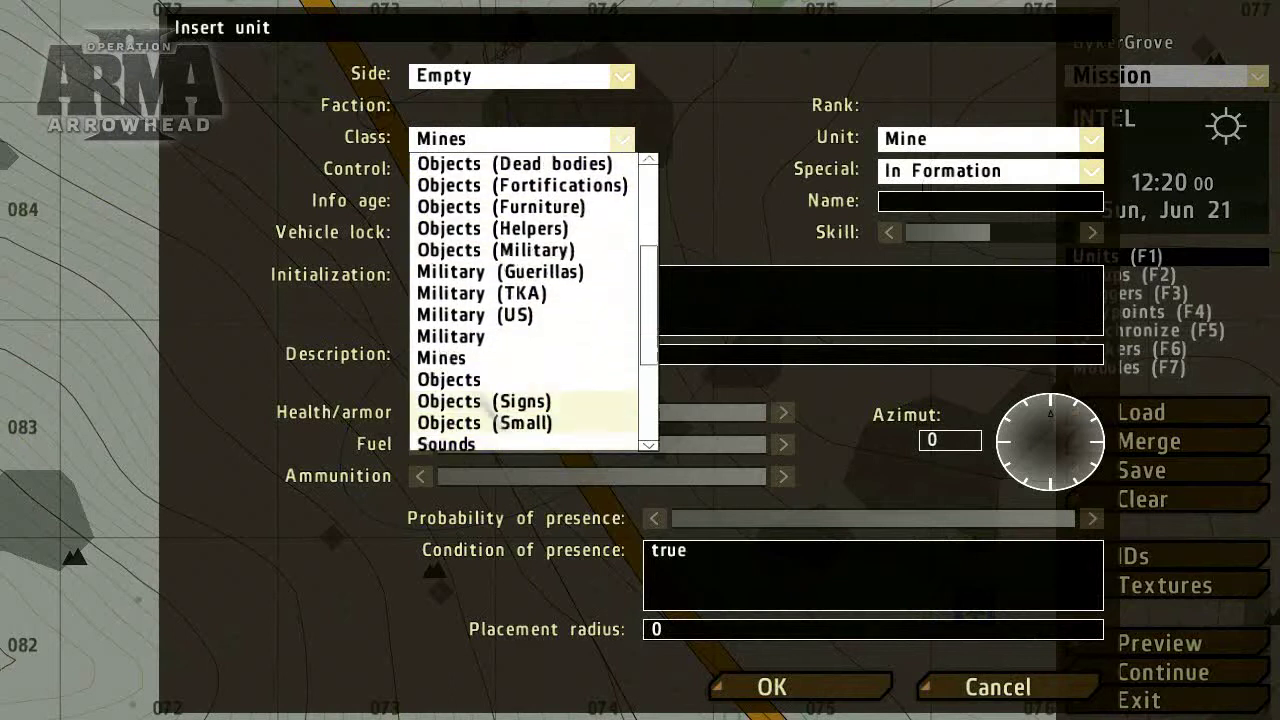
{"action": "left_click", "coordinate": [468, 381]}
{"action": "left_click", "coordinate": [990, 139]}
{"action": "scroll", "coordinate": [987, 311], "scroll_direction": "up", "scroll_amount": 6}
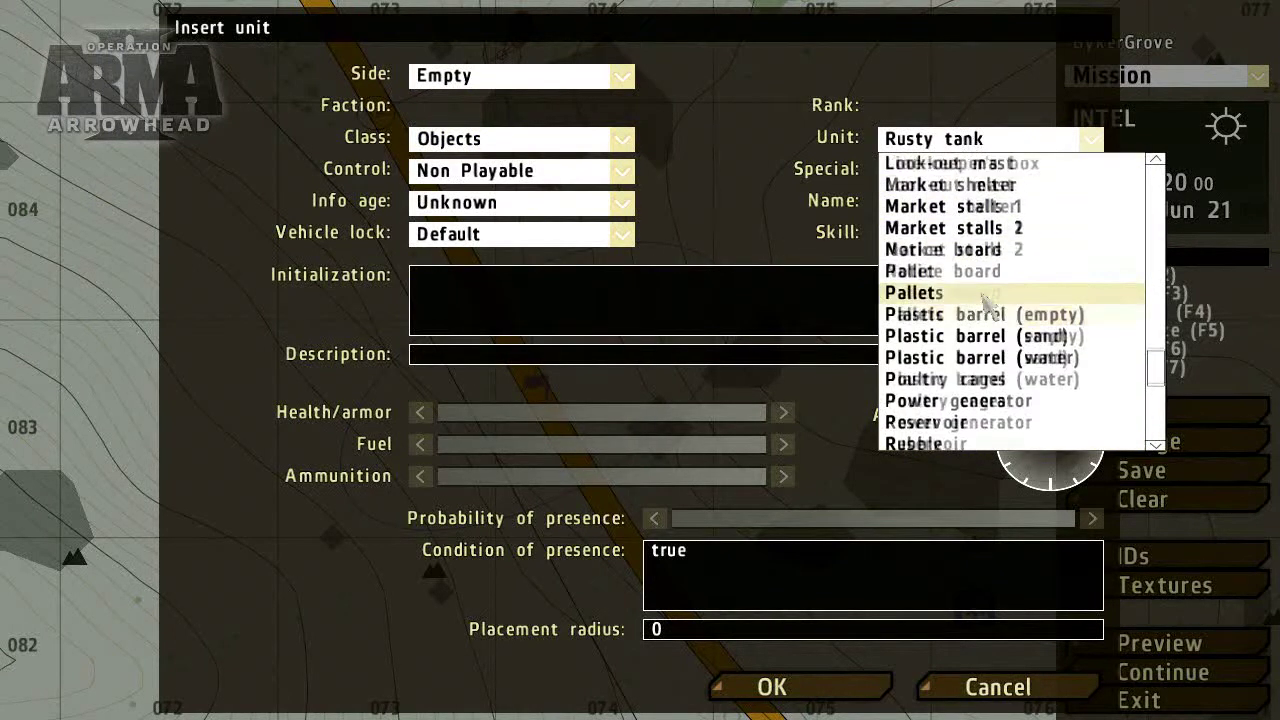
{"action": "left_click", "coordinate": [935, 229]}
{"action": "left_click", "coordinate": [902, 202]}
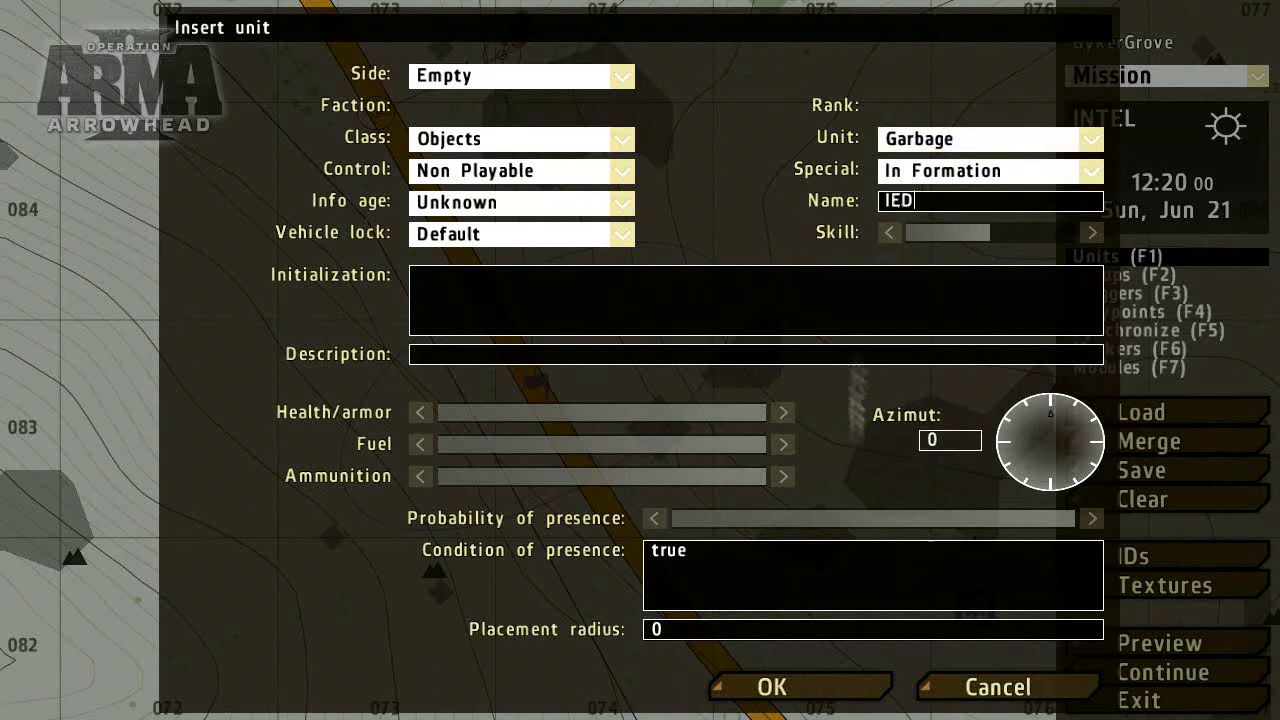
{"action": "left_click", "coordinate": [800, 688]}
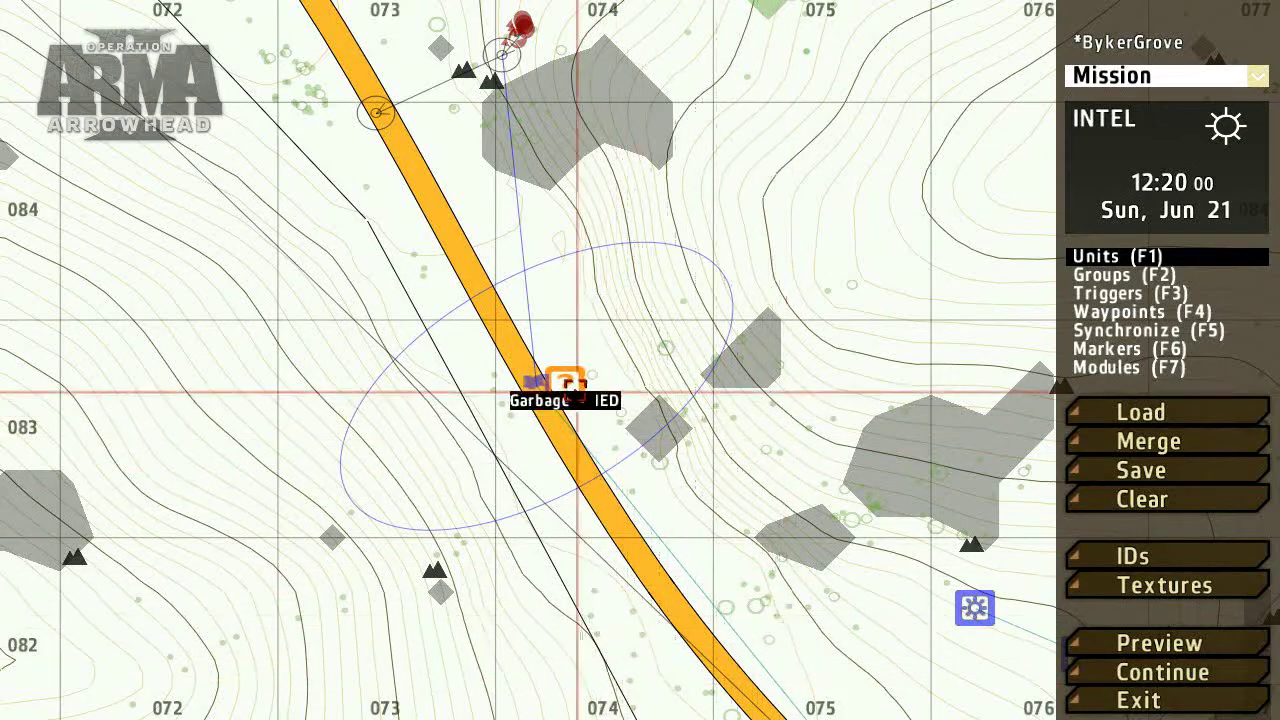
{"action": "scroll", "coordinate": [577, 392], "scroll_direction": "up", "scroll_amount": 5}
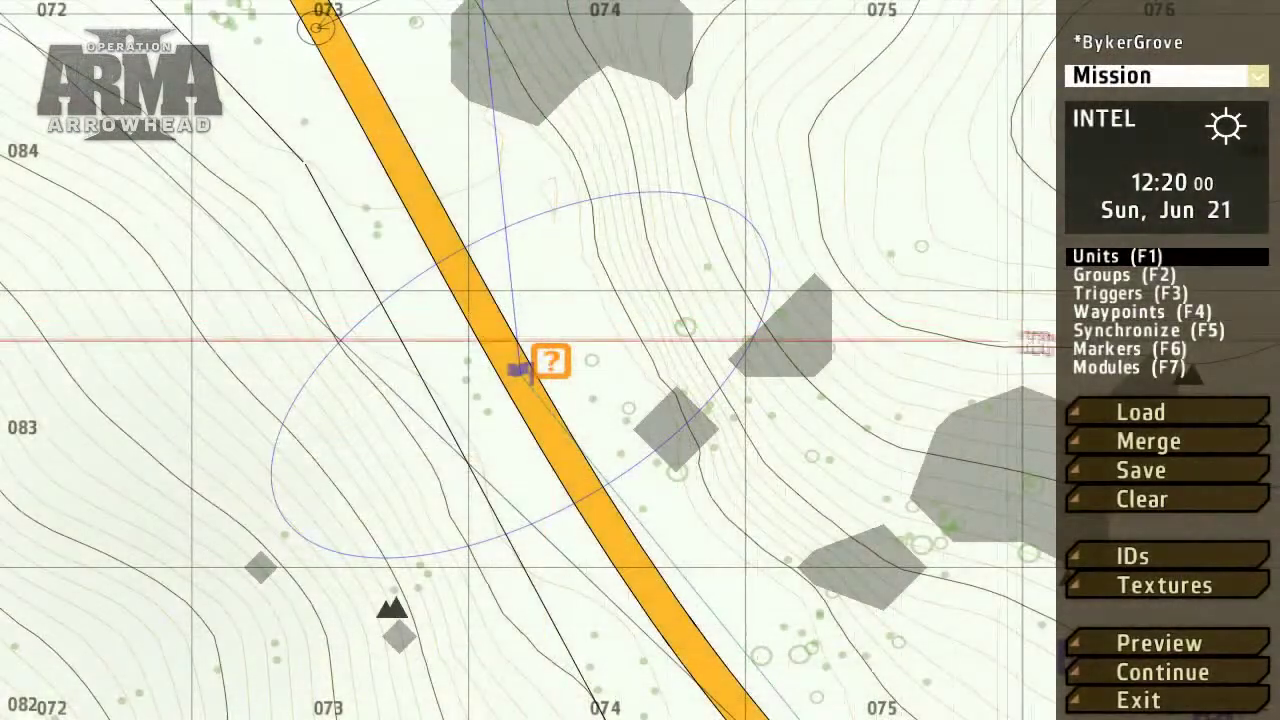
{"action": "key", "text": "F6"}
- Place a marker named random near the IED and group the IED object with the markers
{"action": "double_click", "coordinate": [569, 428]}
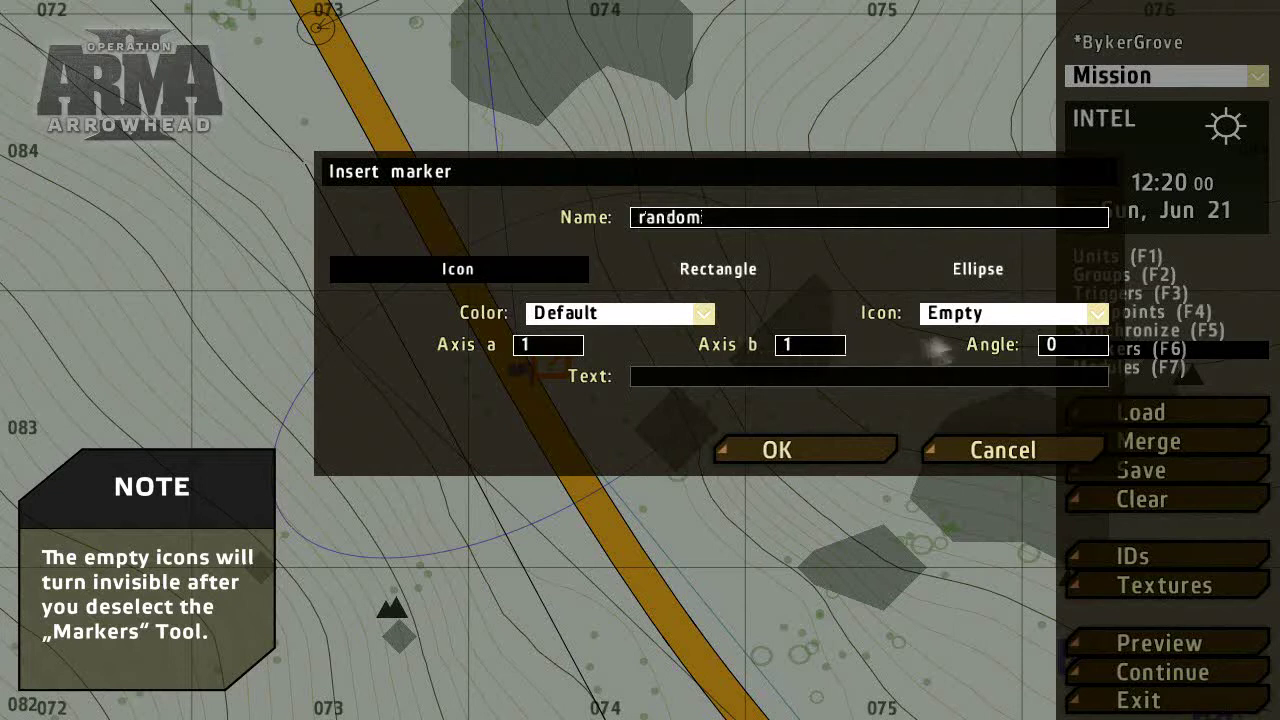
{"action": "left_click", "coordinate": [800, 449]}
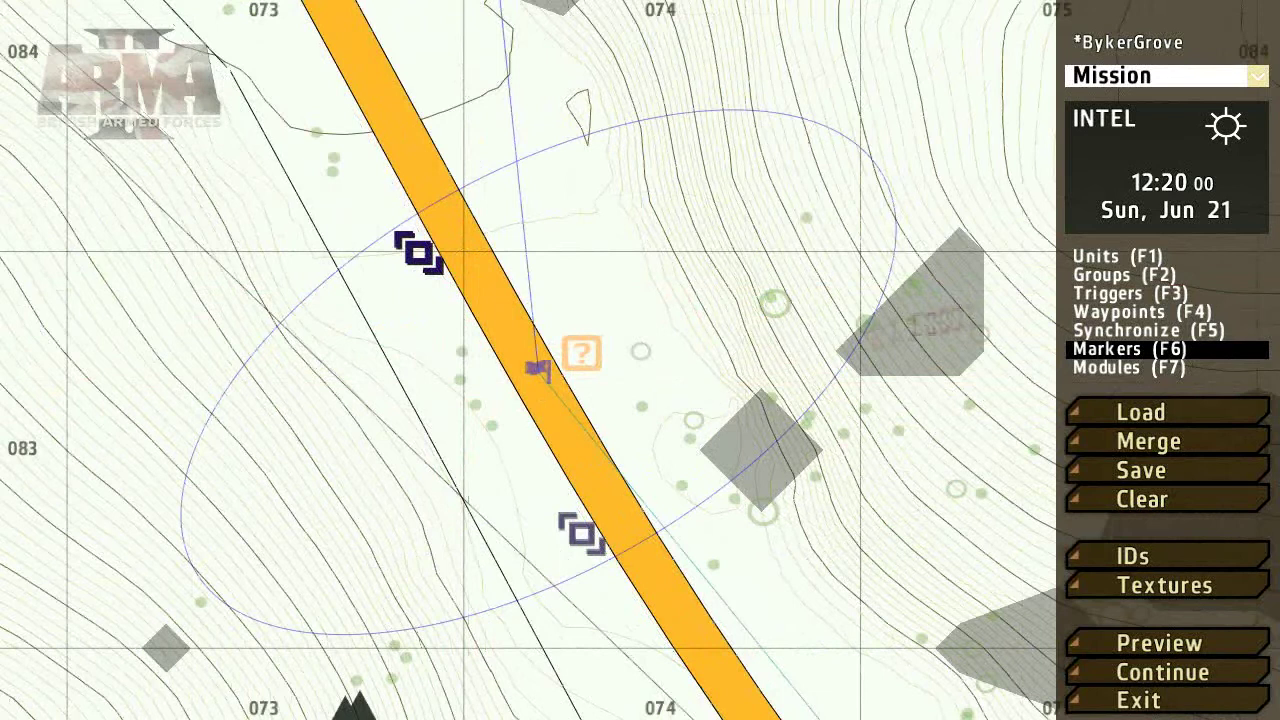
{"action": "left_click", "coordinate": [1106, 277]}
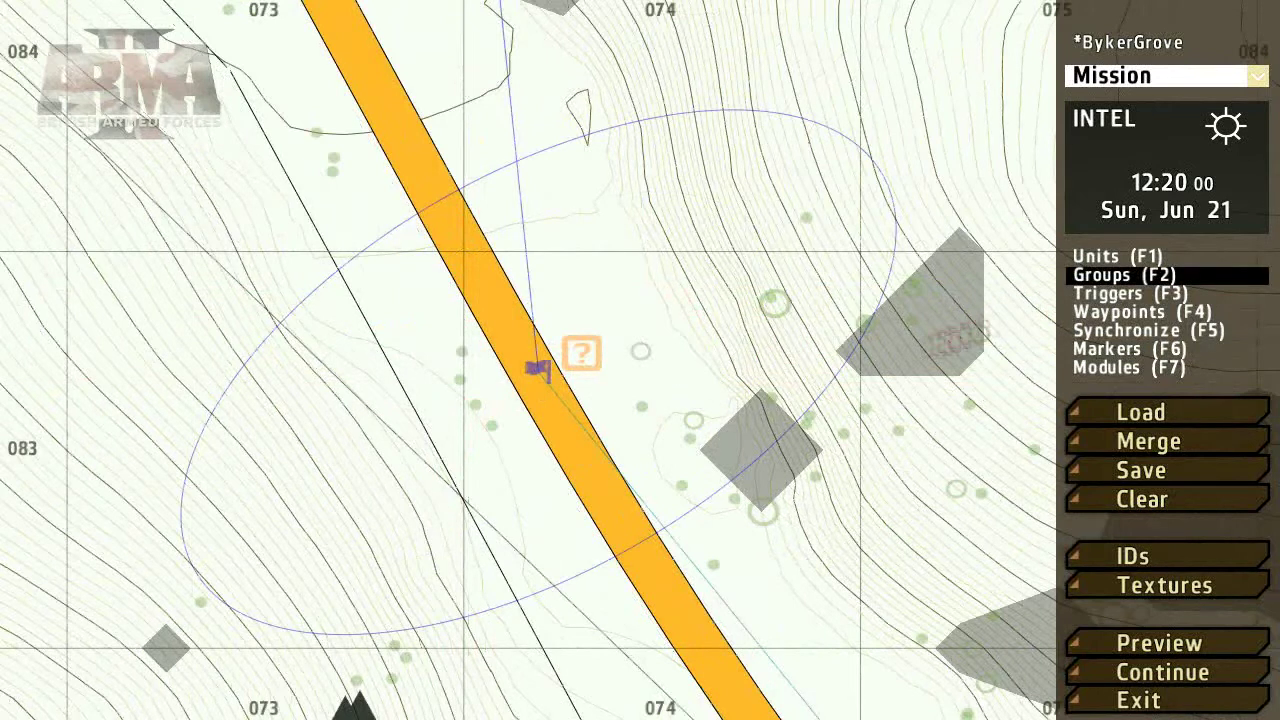
{"action": "mouse_move", "coordinate": [567, 516]}
{"action": "left_mouse_down"}
{"action": "mouse_move", "coordinate": [580, 471]}
{"action": "mouse_move", "coordinate": [573, 348]}
{"action": "left_mouse_up"}
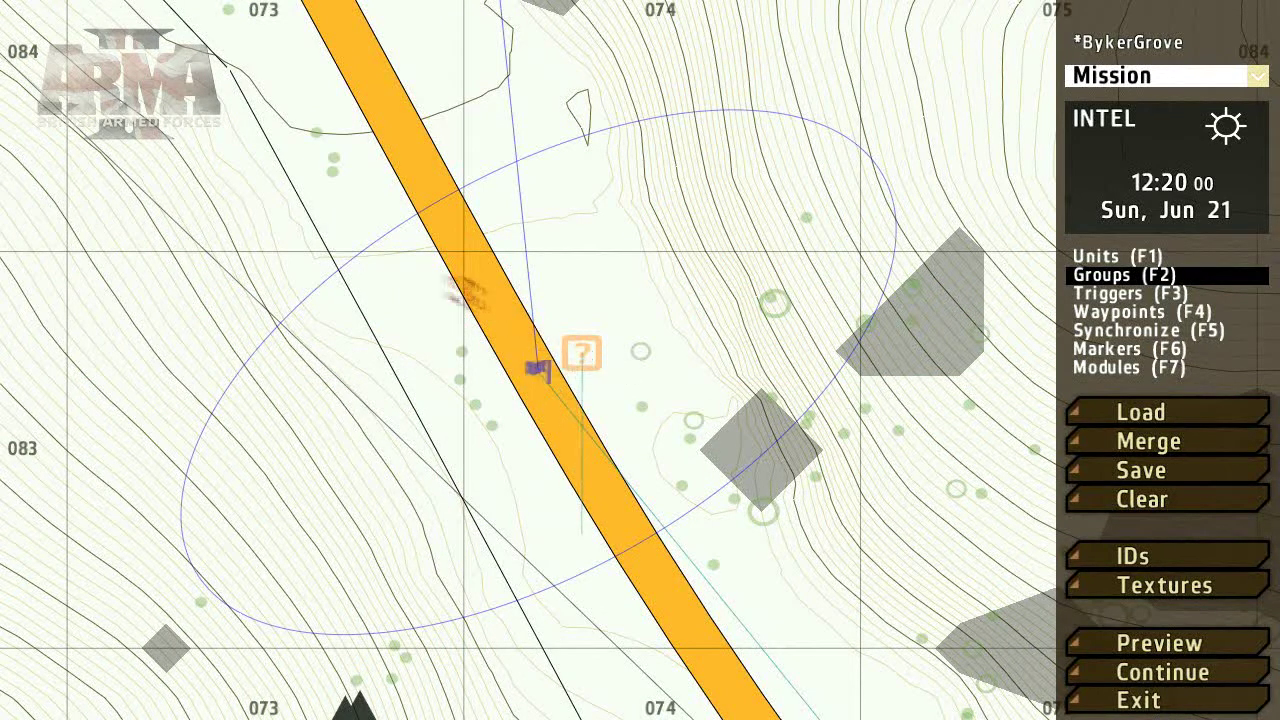
{"action": "left_click_drag", "start_coordinate": [425, 258], "coordinate": [582, 354]}
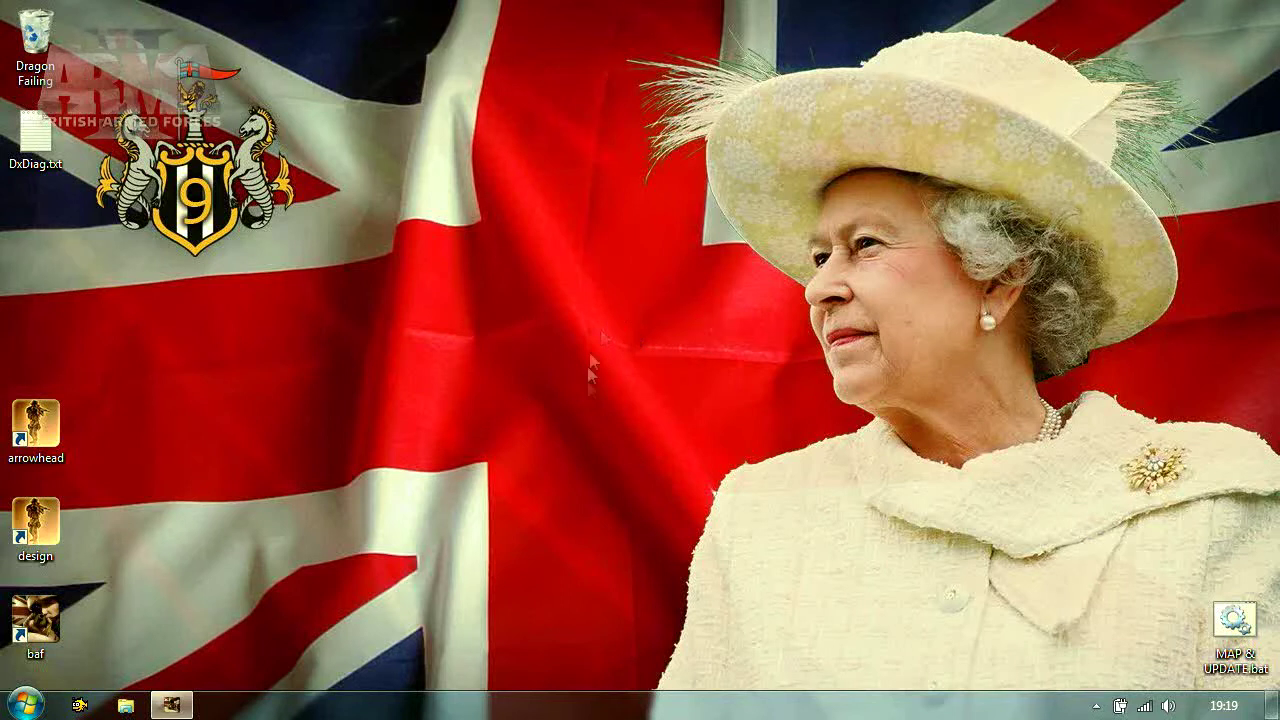
- Open the Documents > ArmA 2 Other Profiles > profile > missions > BykerGrove.Takistan folder
{"action": "left_click", "coordinate": [26, 705]}
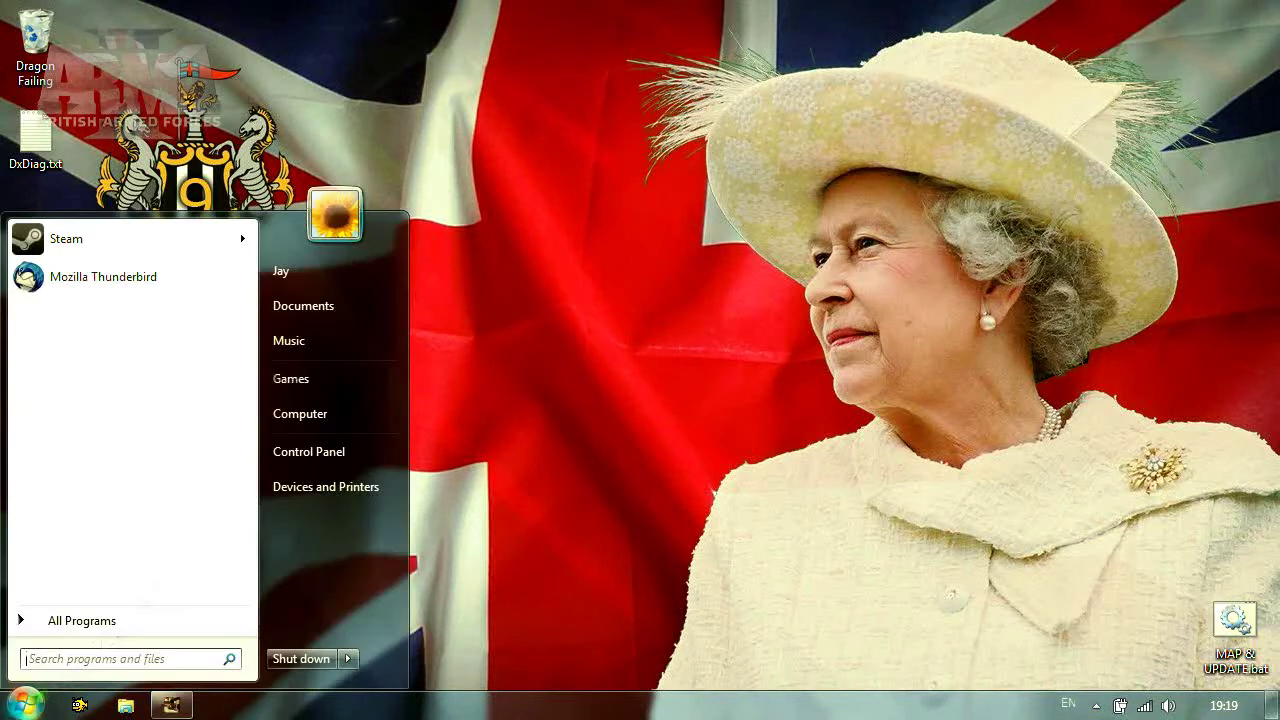
{"action": "left_click", "coordinate": [359, 303]}
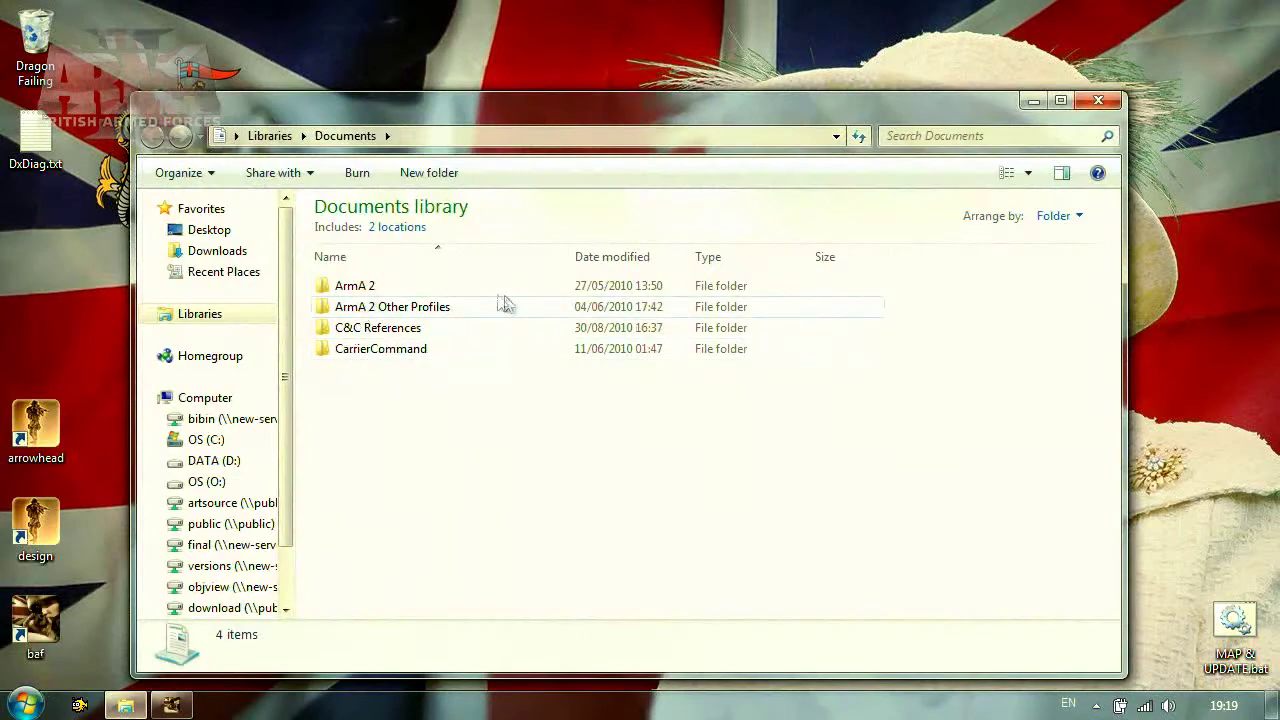
{"action": "left_click", "coordinate": [438, 311]}
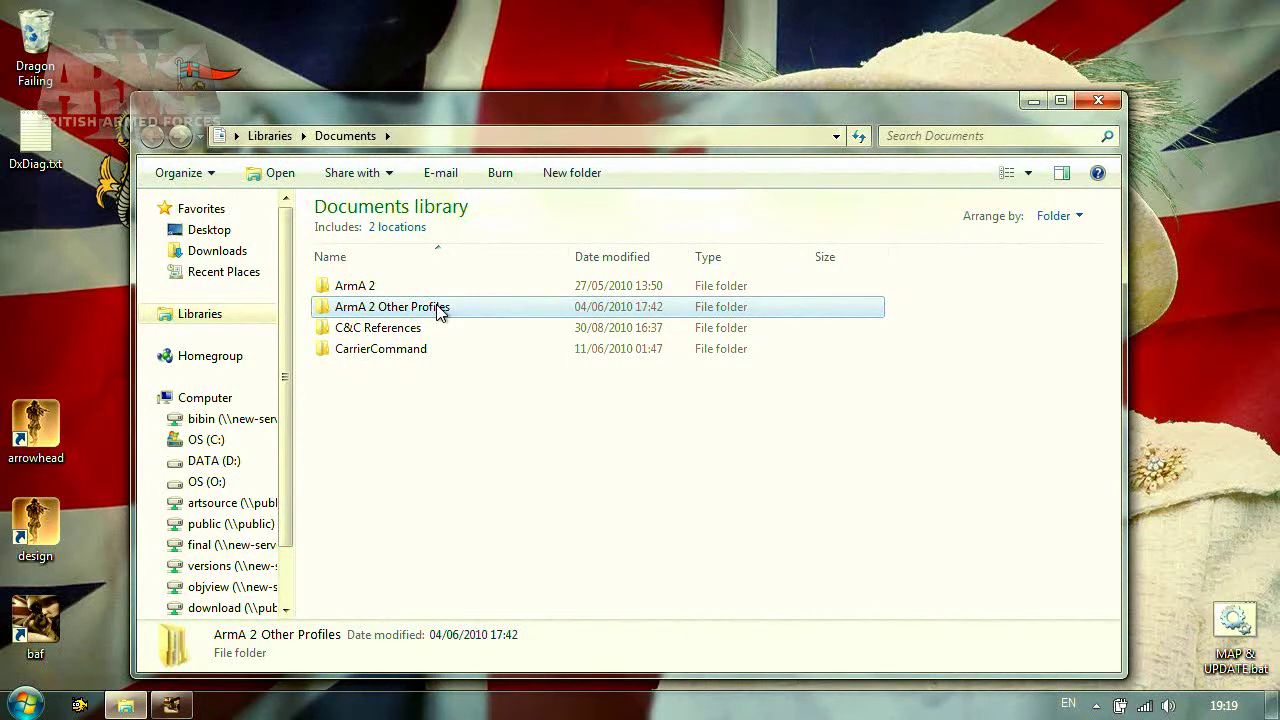
{"action": "double_click", "coordinate": [438, 311]}
{"action": "double_click", "coordinate": [375, 292]}
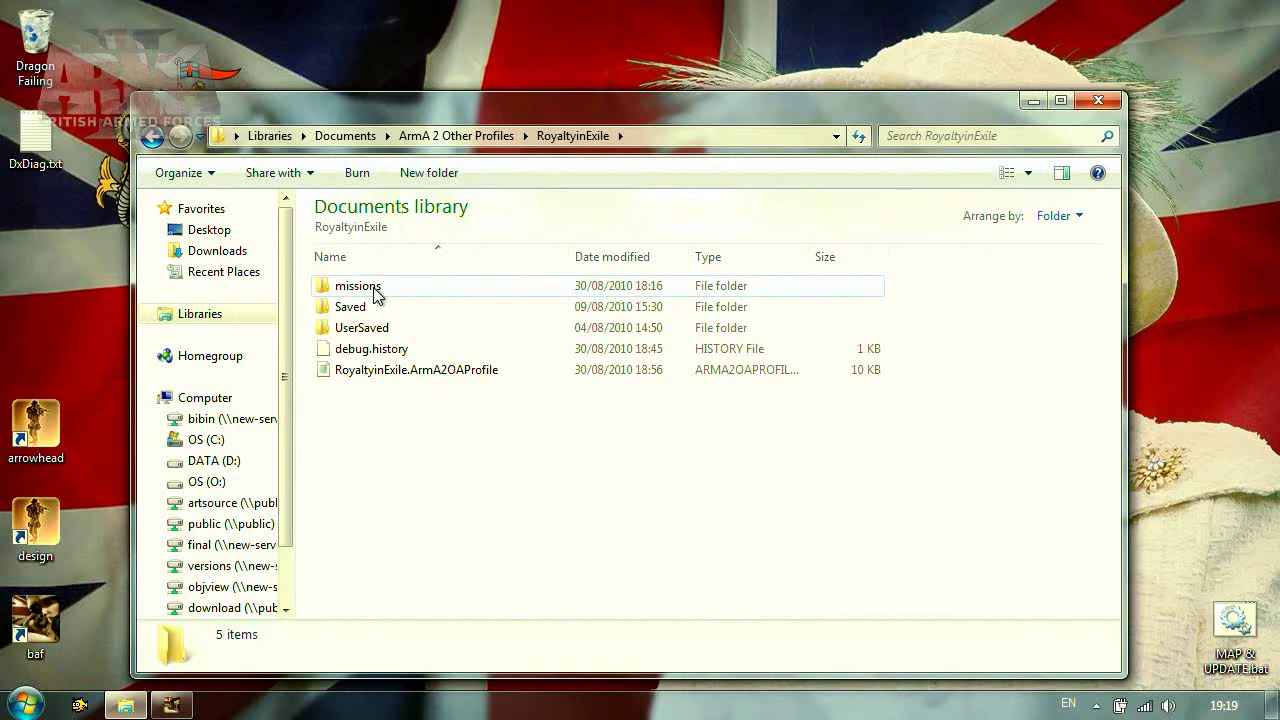
{"action": "double_click", "coordinate": [375, 292]}
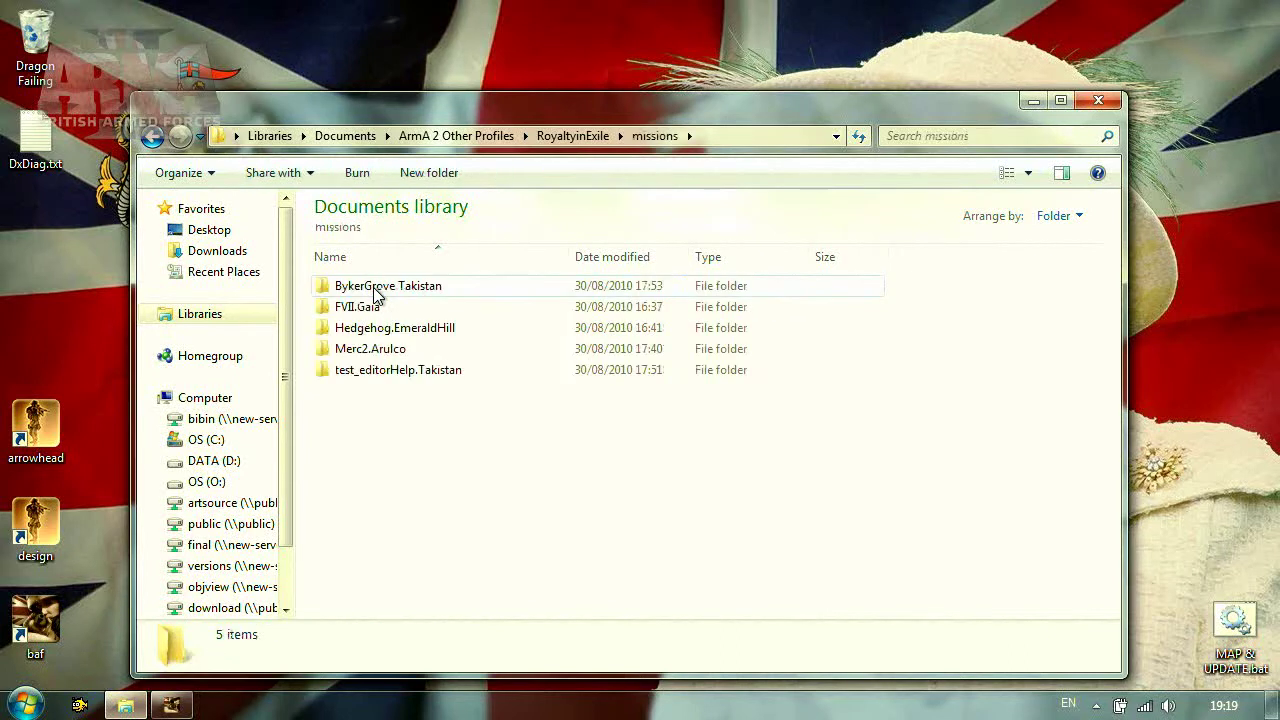
{"action": "double_click", "coordinate": [375, 292]}
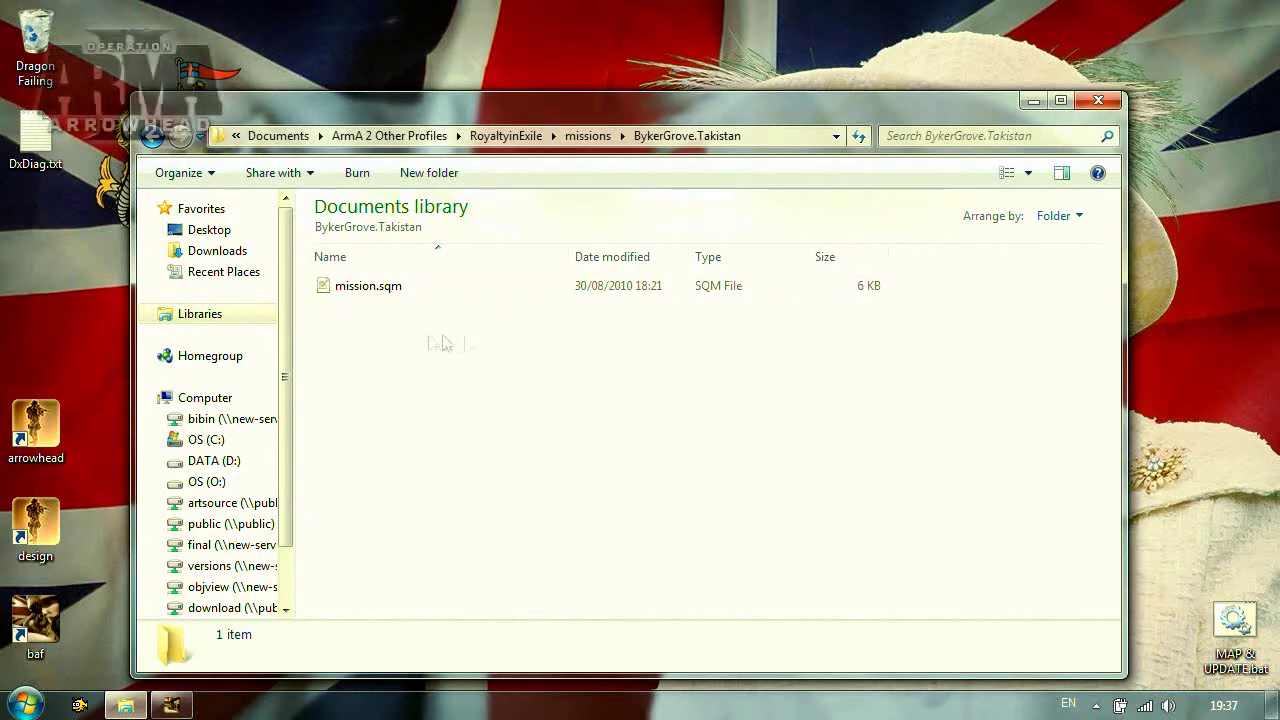
{"action": "left_click_drag", "start_coordinate": [1125, 354], "coordinate": [689, 353]}
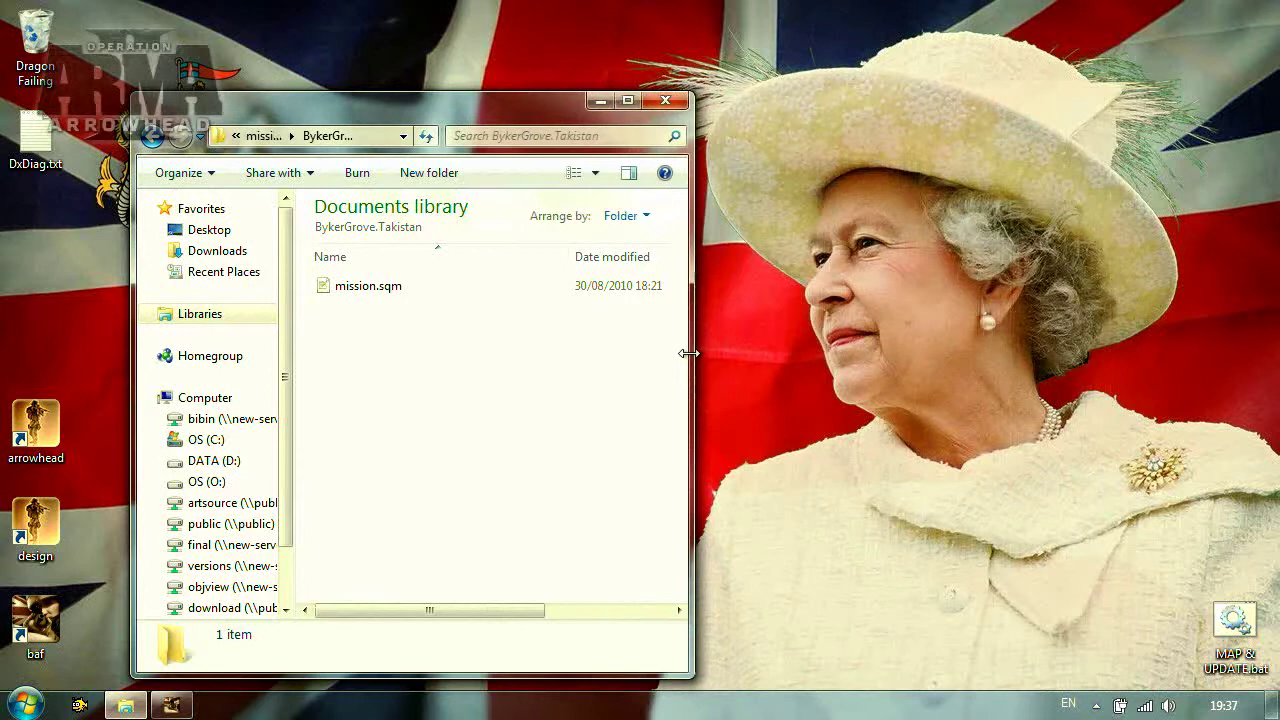
- Create a new text file named IED.sqf in the mission folder and open it in Notepad
{"action": "right_click", "coordinate": [340, 348]}
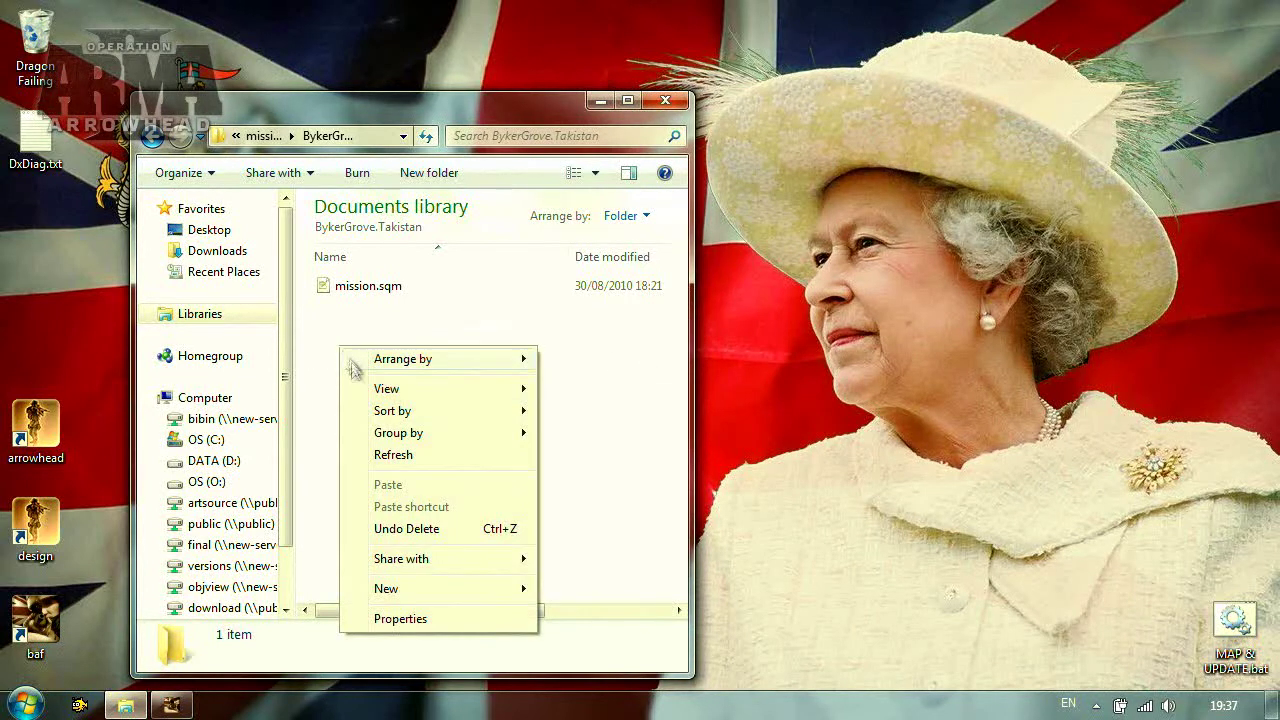
{"action": "mouse_move", "coordinate": [493, 590]}
{"action": "left_click", "coordinate": [645, 502]}
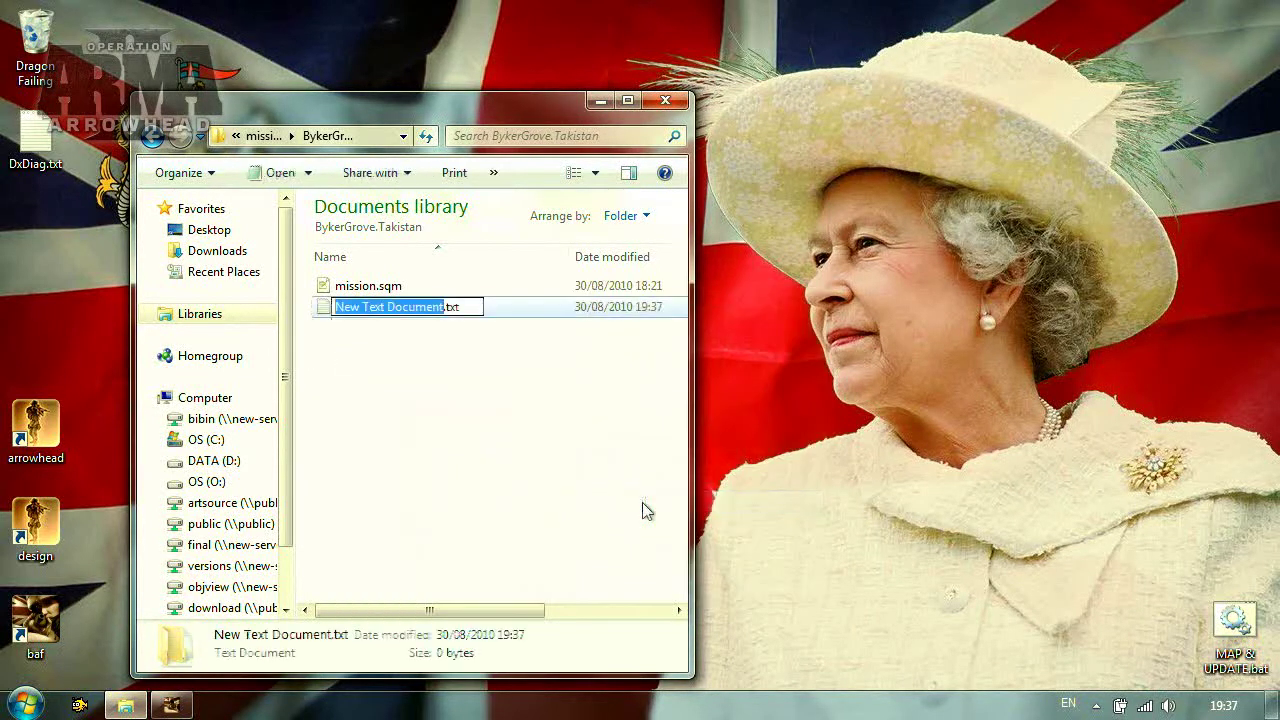
{"action": "key", "text": "BackSpace"}
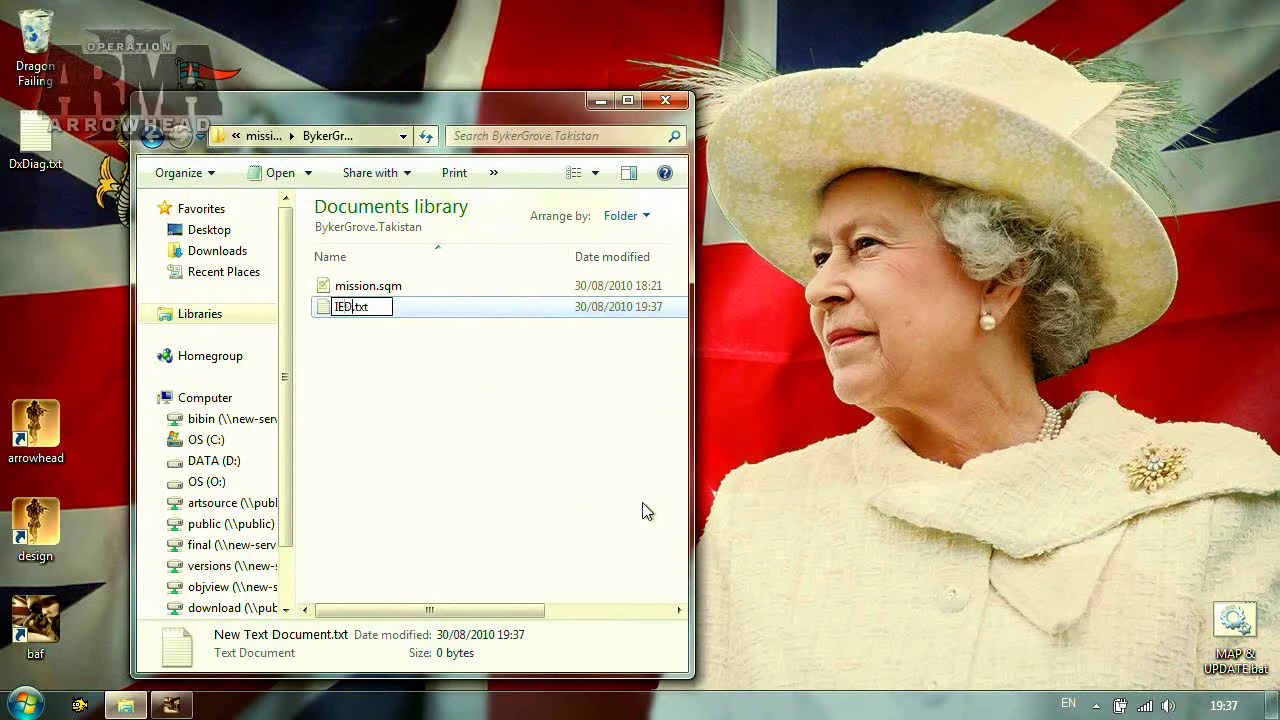
{"action": "type", "text": "IED.sqf"}
{"action": "key", "text": "Return"}
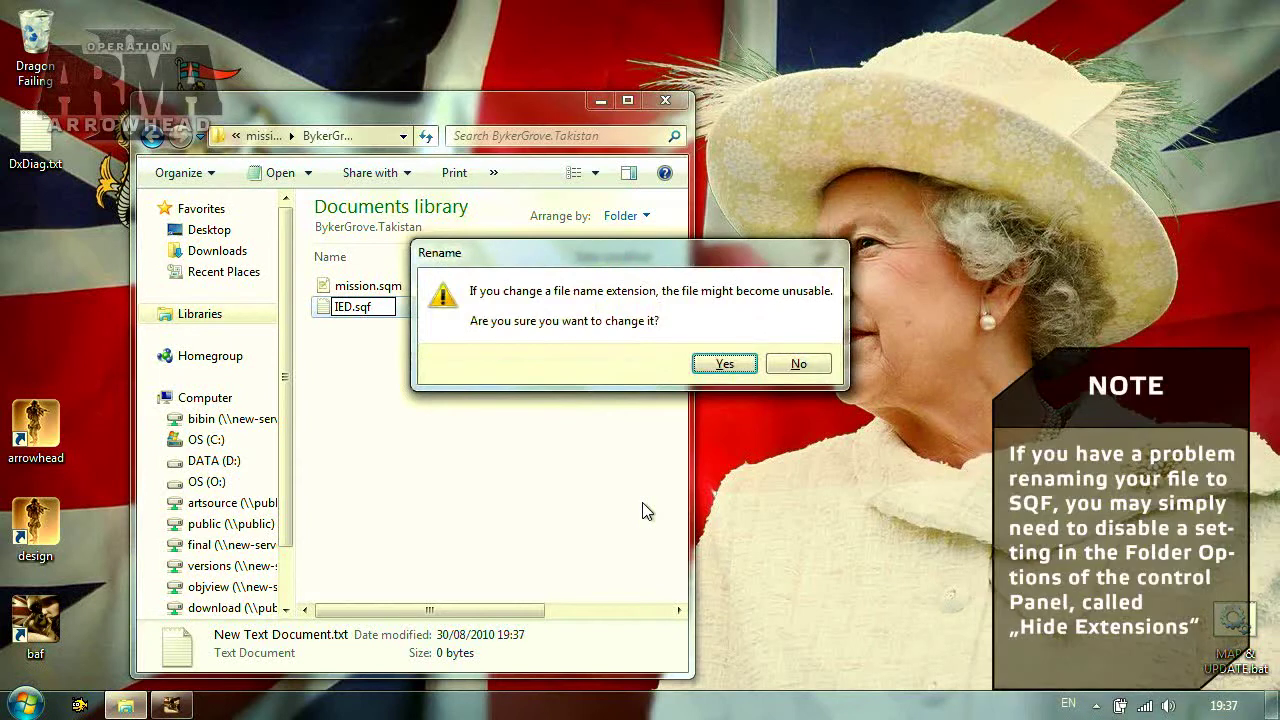
{"action": "left_click", "coordinate": [728, 365]}
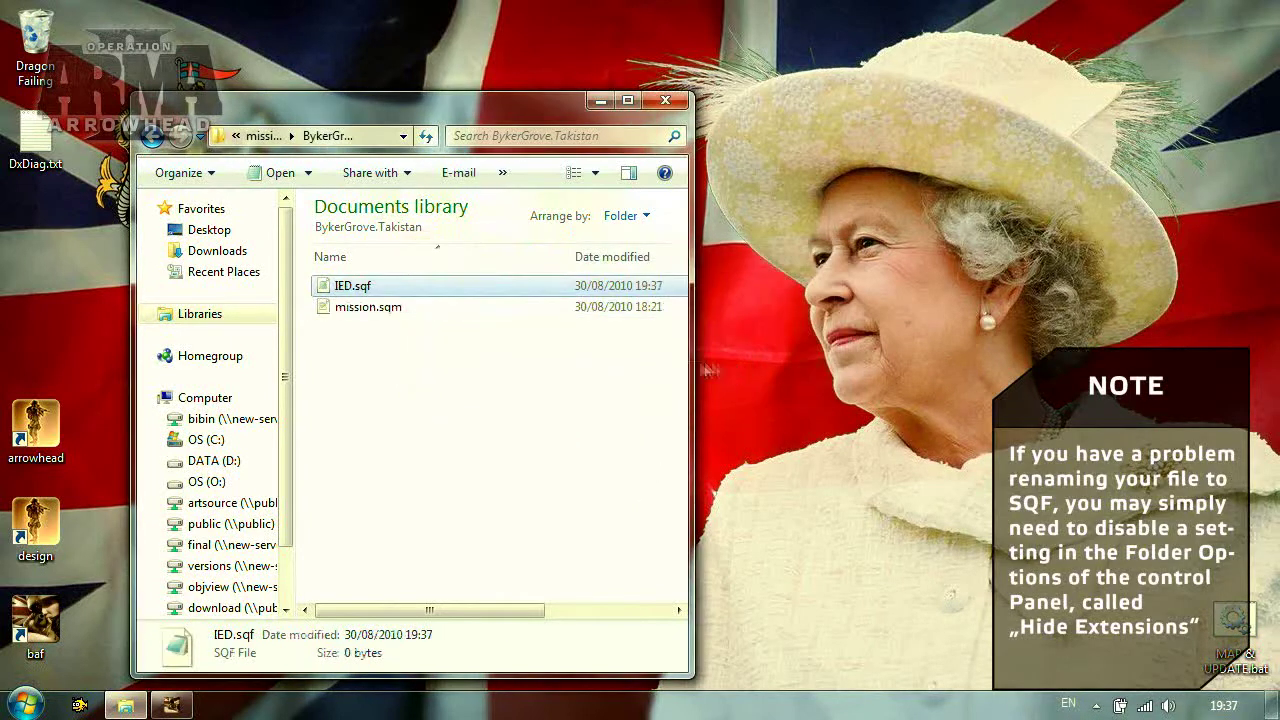
{"action": "double_click", "coordinate": [352, 287]}
{"action": "key", "text": "alt+Tab"}
{"action": "key", "text": "alt+Tab"}
{"action": "key", "text": "alt+Tab"}
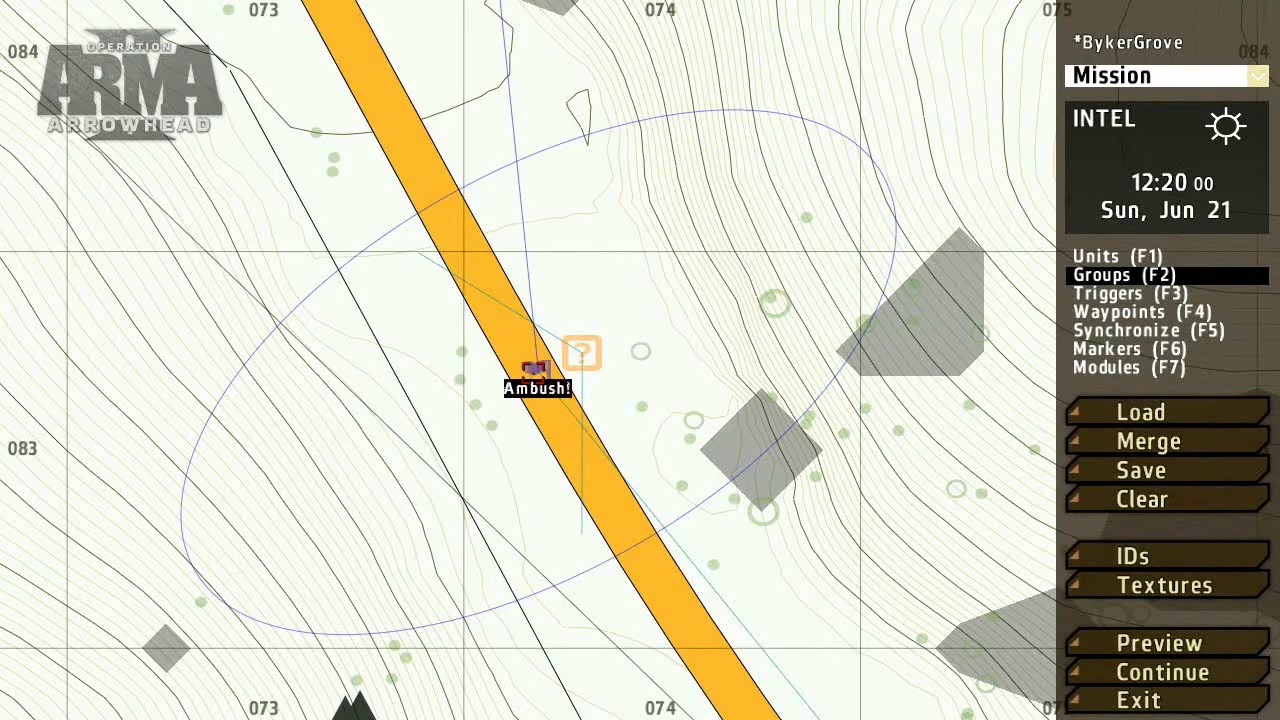
- Enter _nil = [] execVM "IED.sqf" as the Ambush! trigger's On Act. code
{"action": "double_click", "coordinate": [535, 372]}
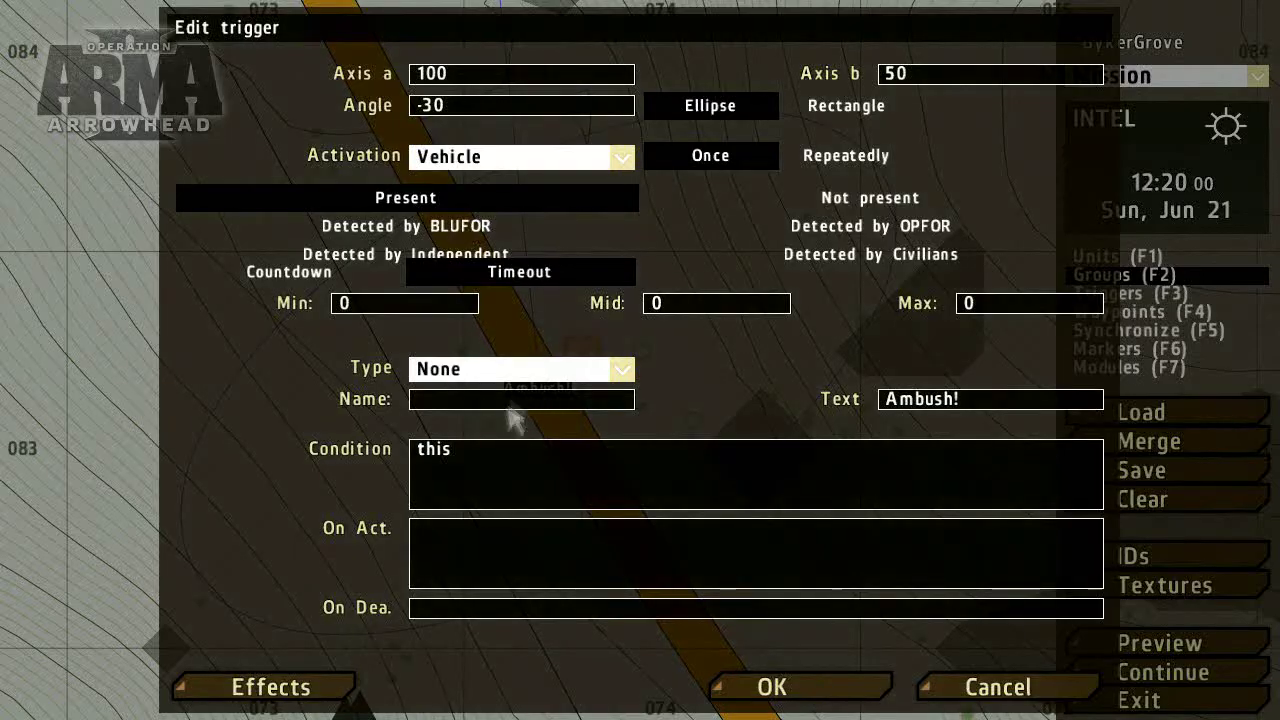
{"action": "left_click", "coordinate": [441, 536]}
{"action": "type", "text": "_nil"}
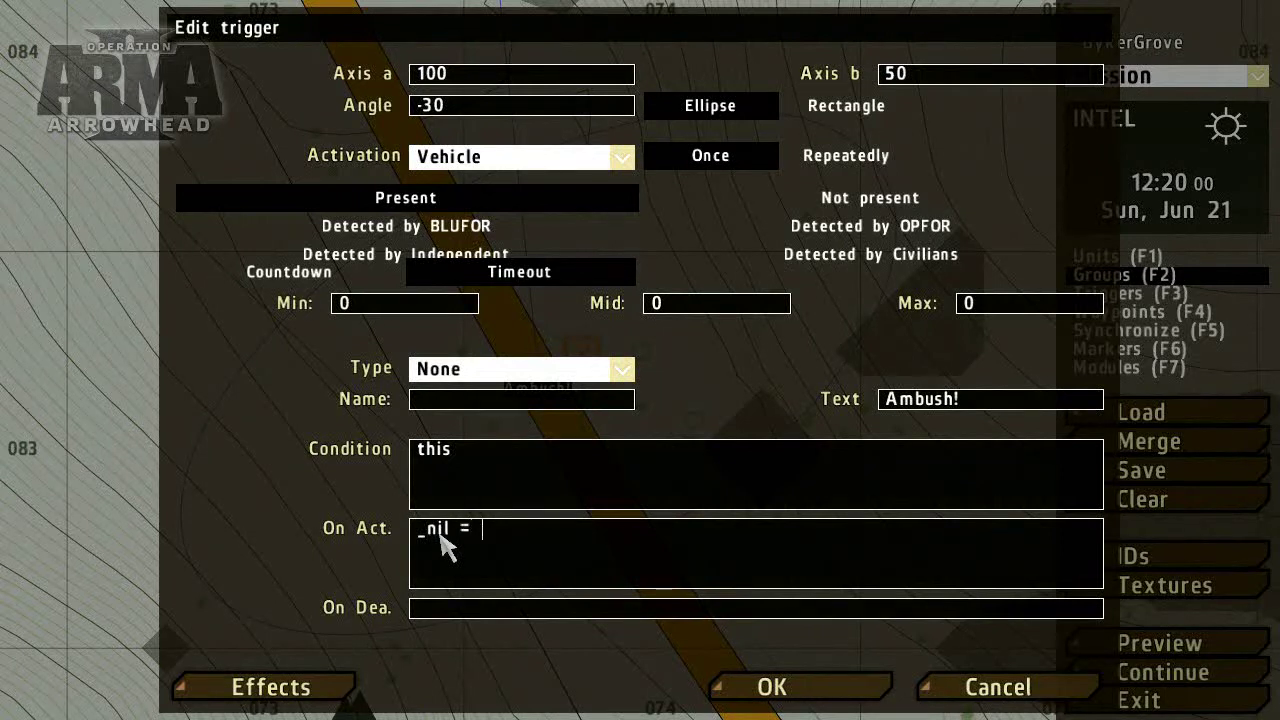
{"action": "type", "text": " = [] execVM"}
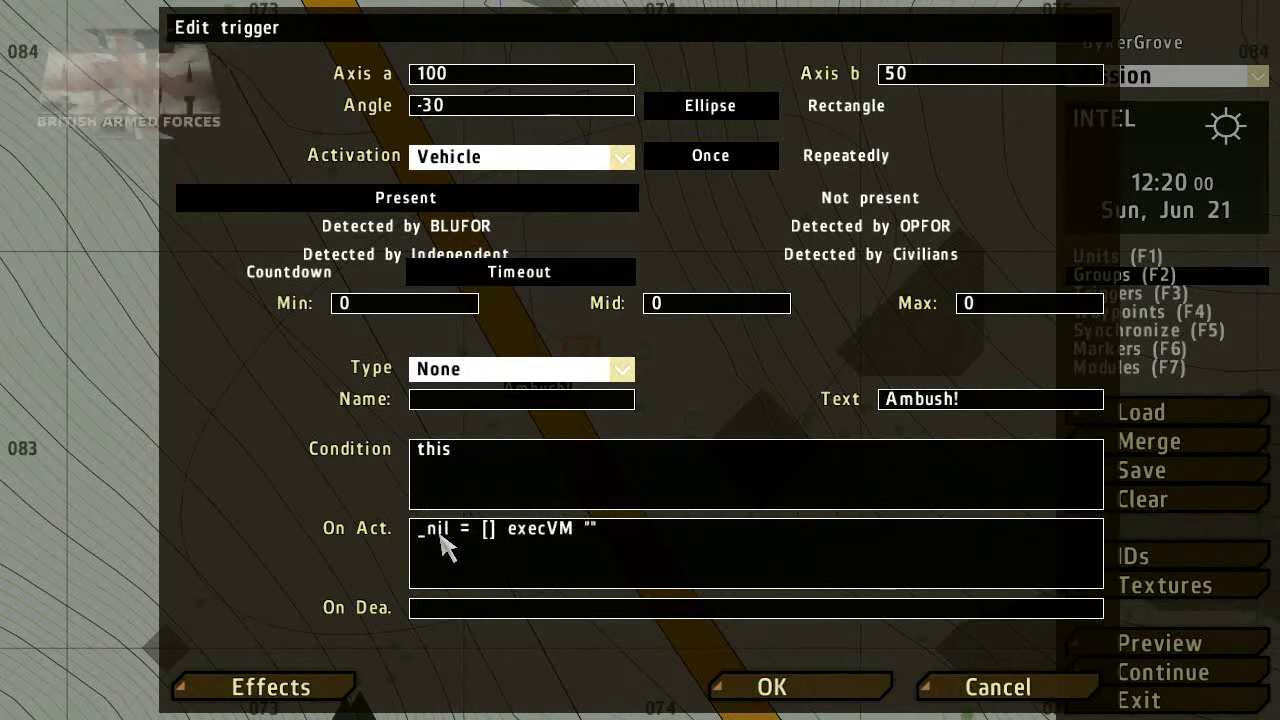
{"action": "type", "text": "\"IED.sq"}
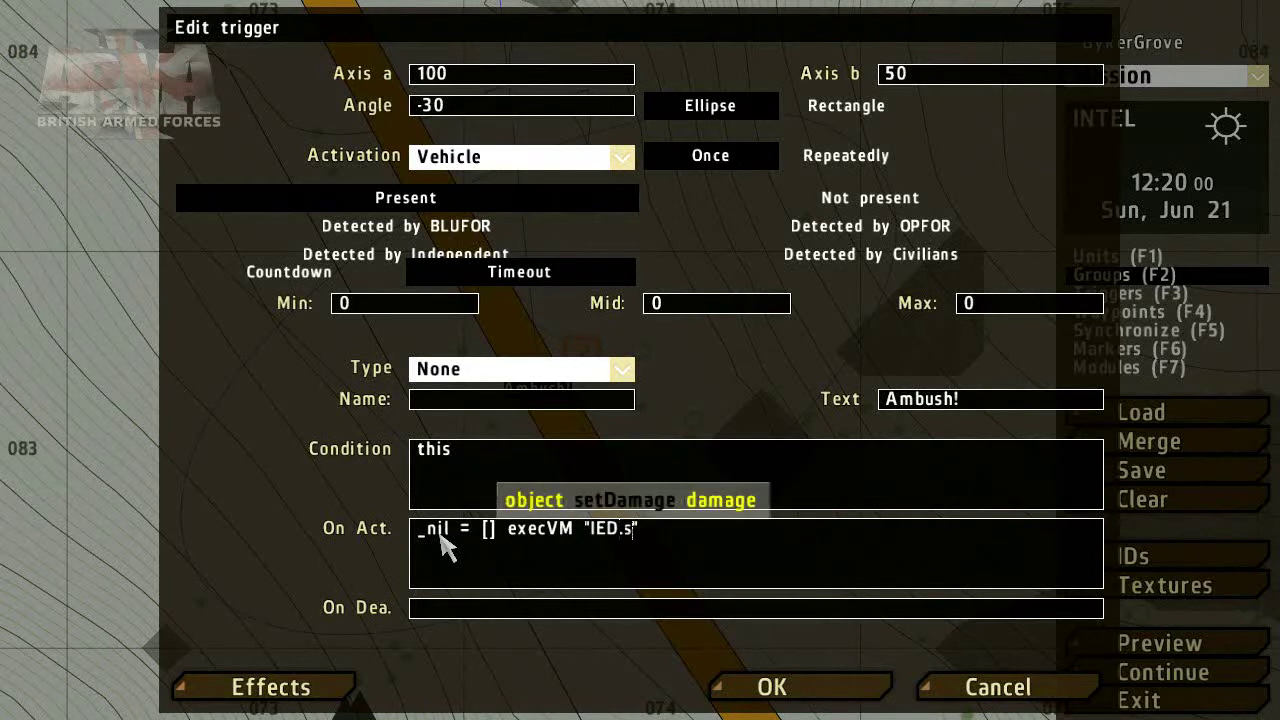
{"action": "type", "text": "f"}
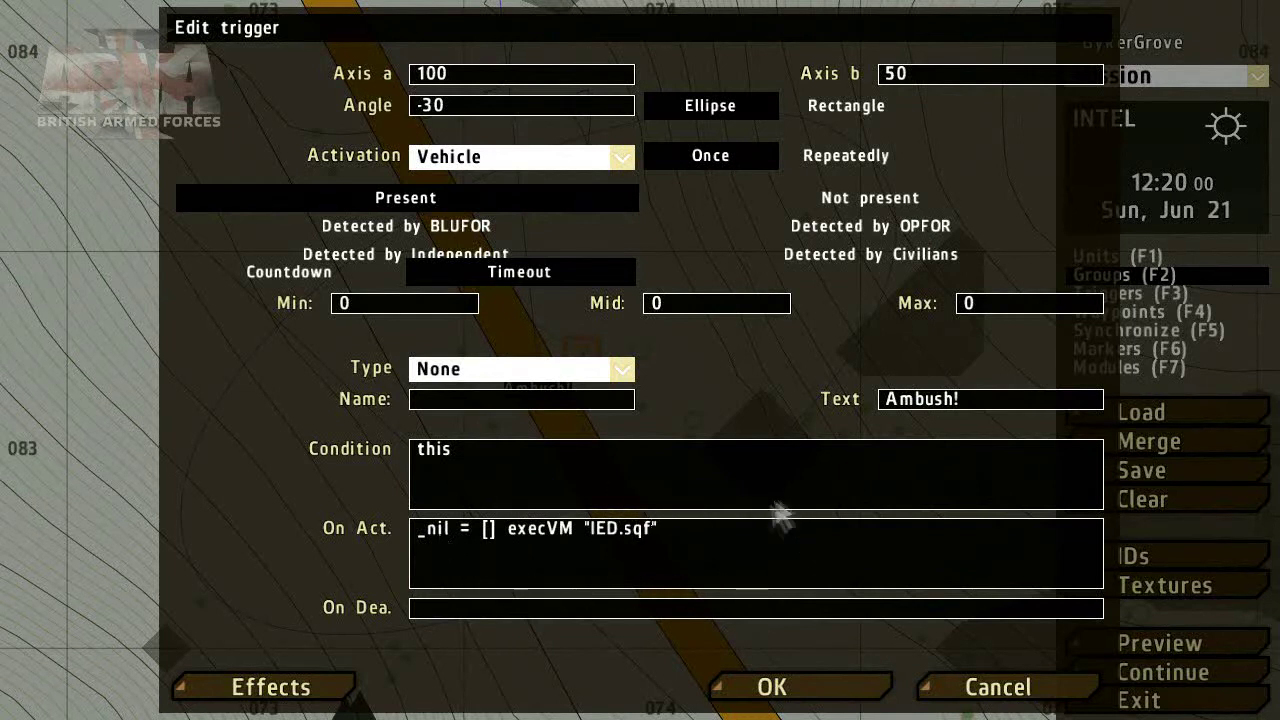
- Confirm the trigger changes and save the BykerGrove mission
{"action": "left_click", "coordinate": [828, 684]}
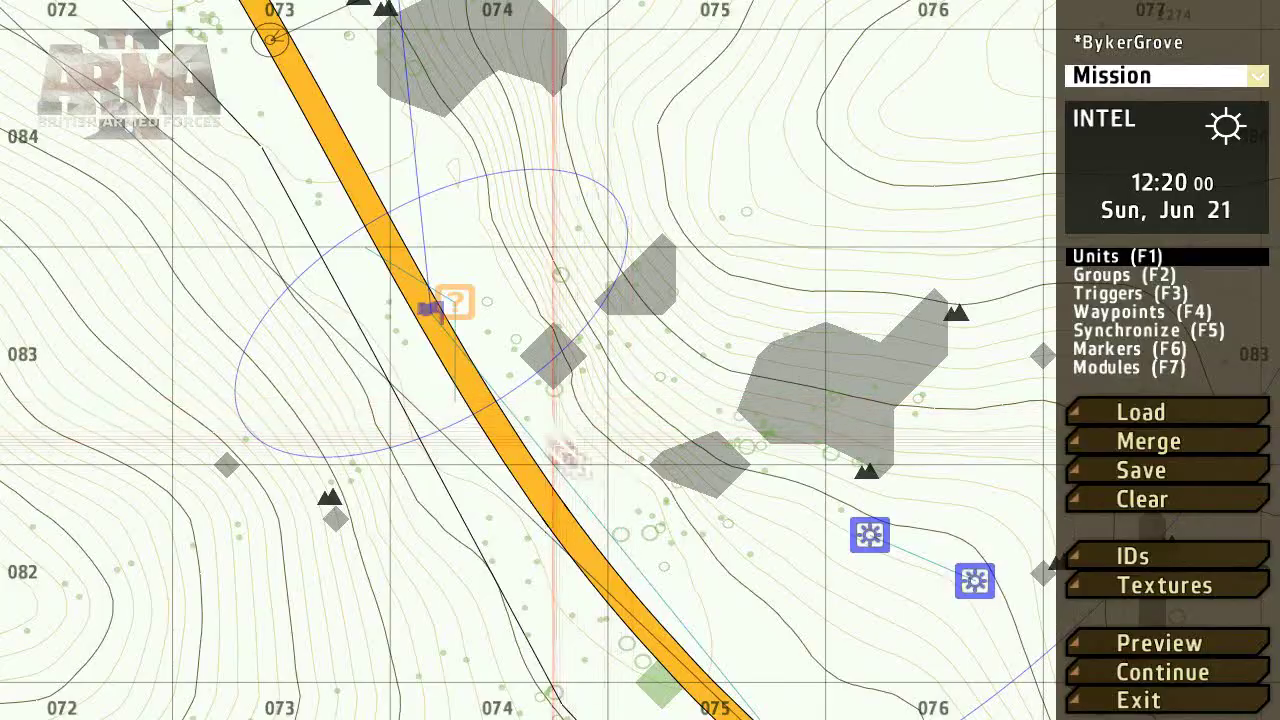
{"action": "left_click", "coordinate": [1120, 474]}
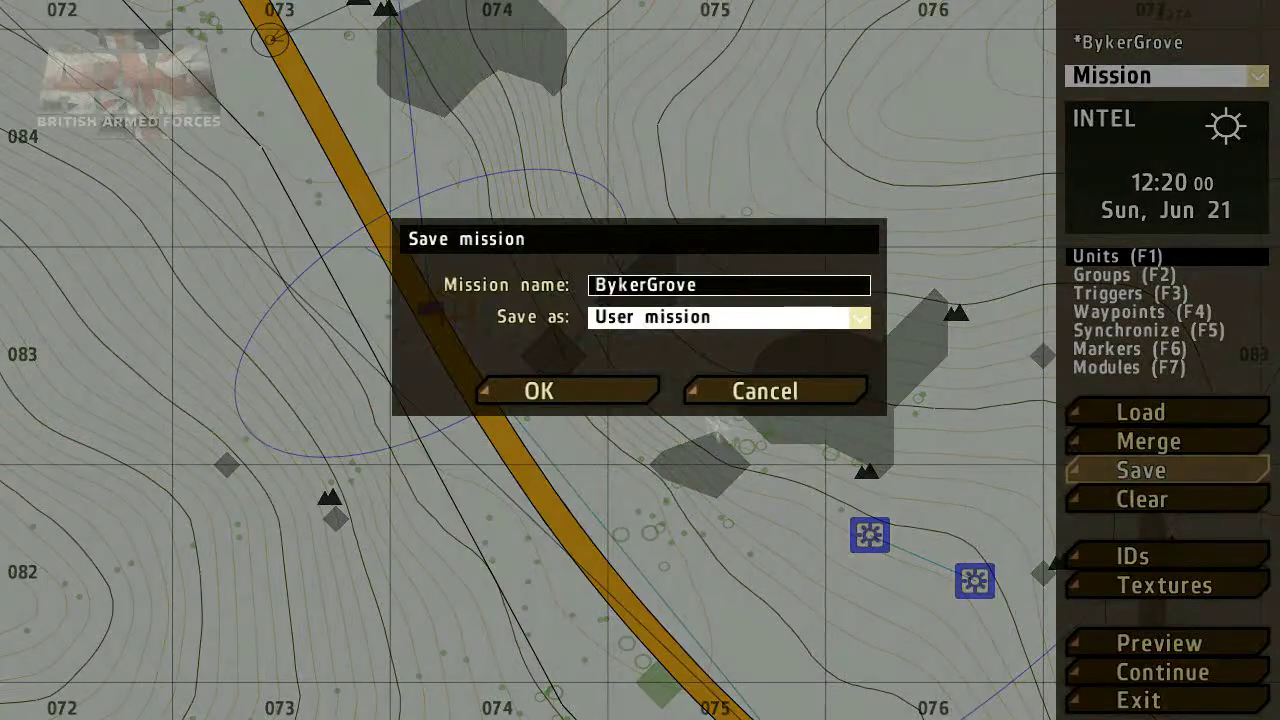
{"action": "left_click", "coordinate": [568, 393]}
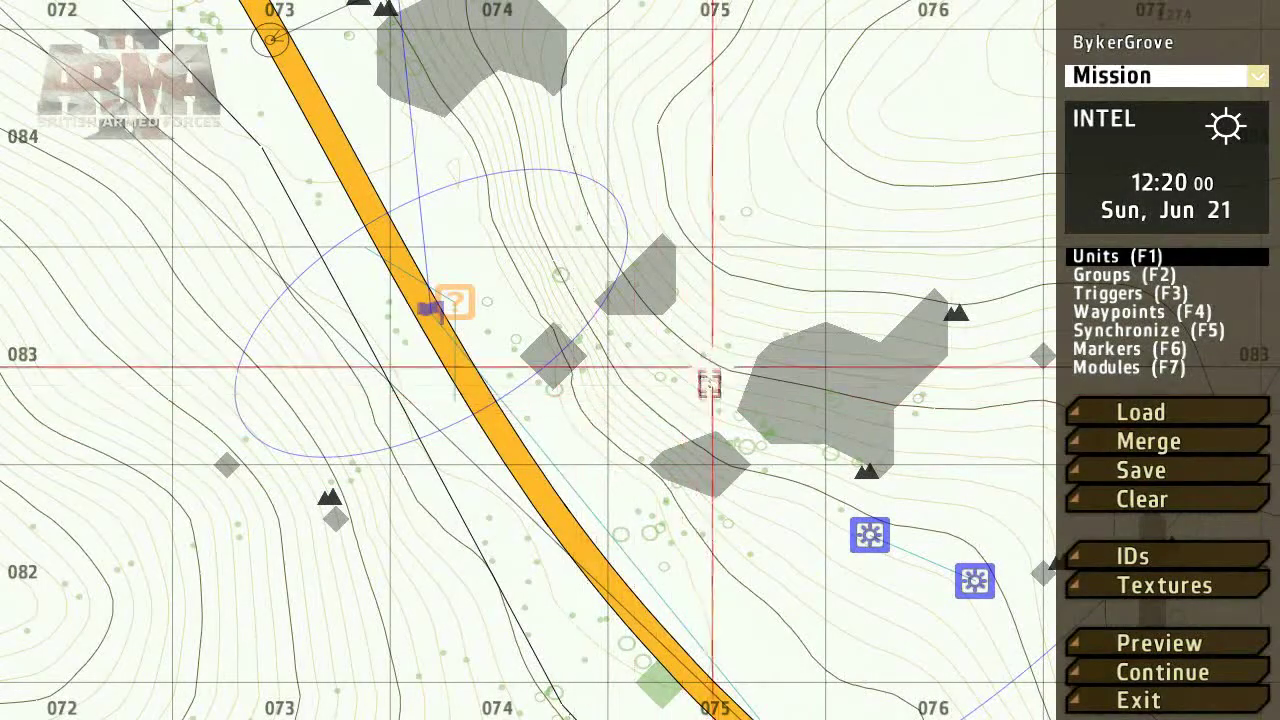
- Load the test_editorHelp mission from the Mission name list
{"action": "left_click", "coordinate": [1118, 422]}
{"action": "left_click", "coordinate": [831, 318]}
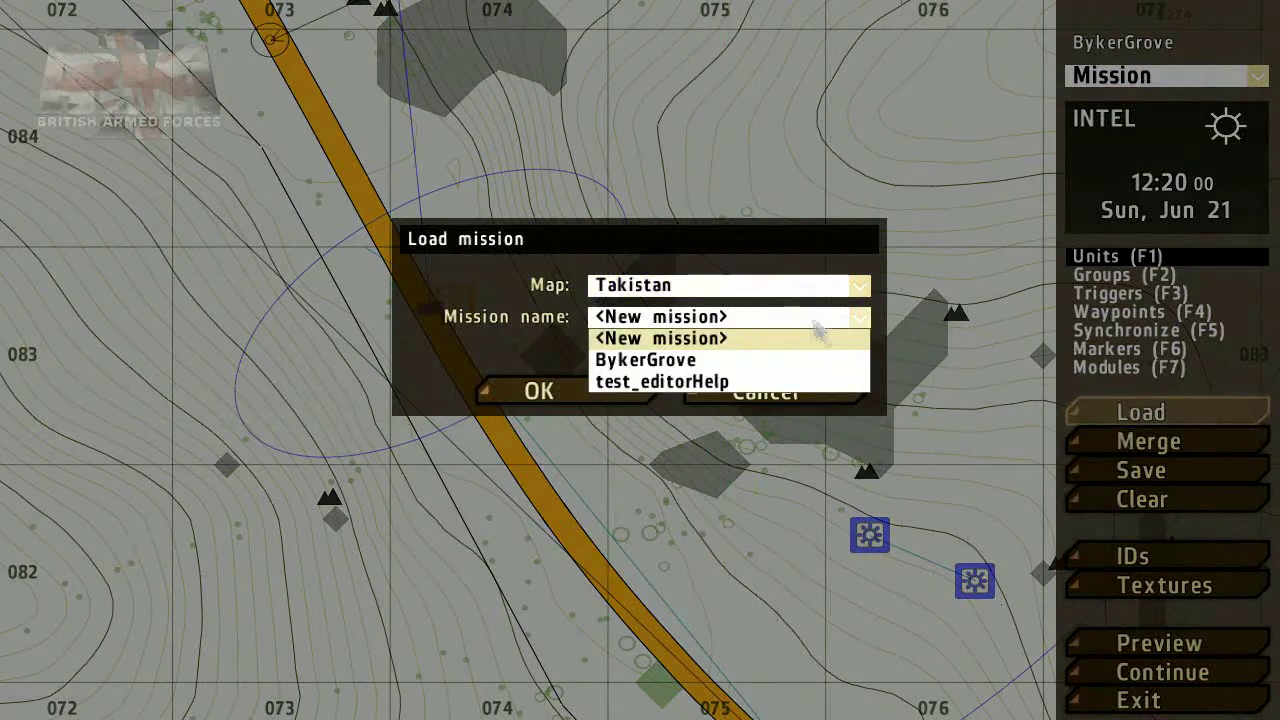
{"action": "left_click", "coordinate": [680, 382]}
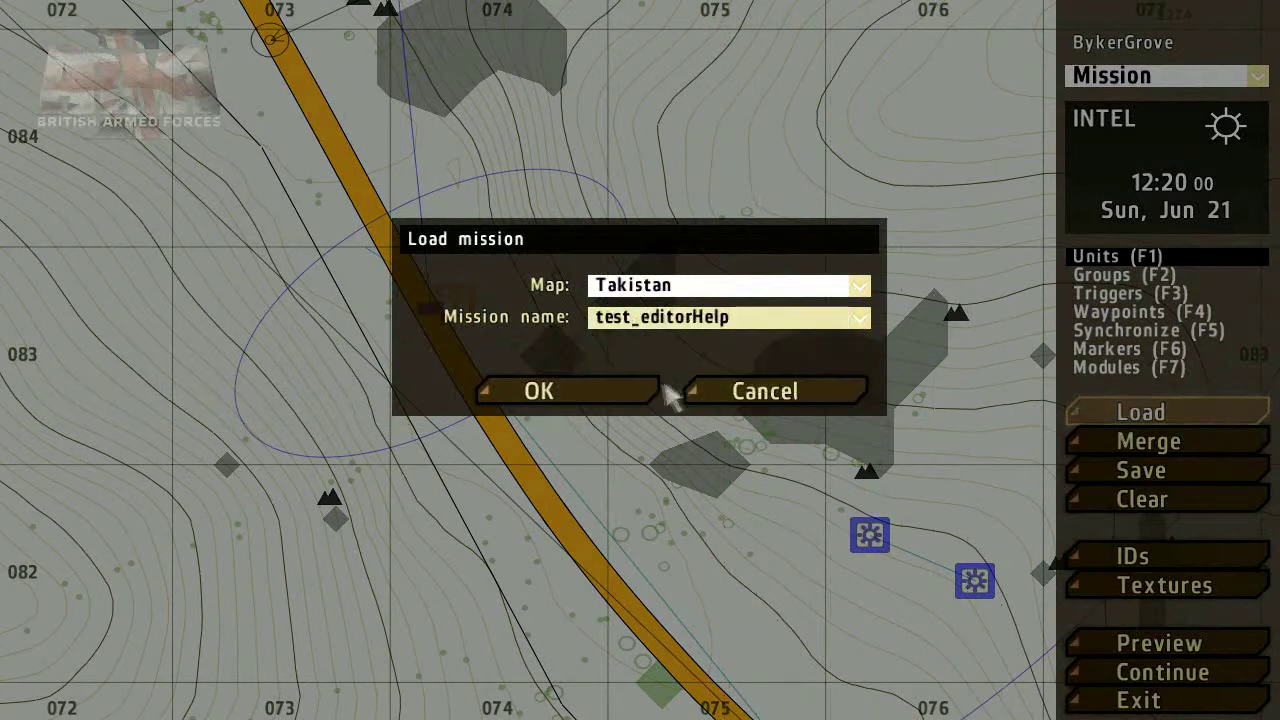
{"action": "left_click", "coordinate": [609, 398]}
{"action": "scroll", "coordinate": [601, 390], "scroll_direction": "up", "scroll_amount": 3}
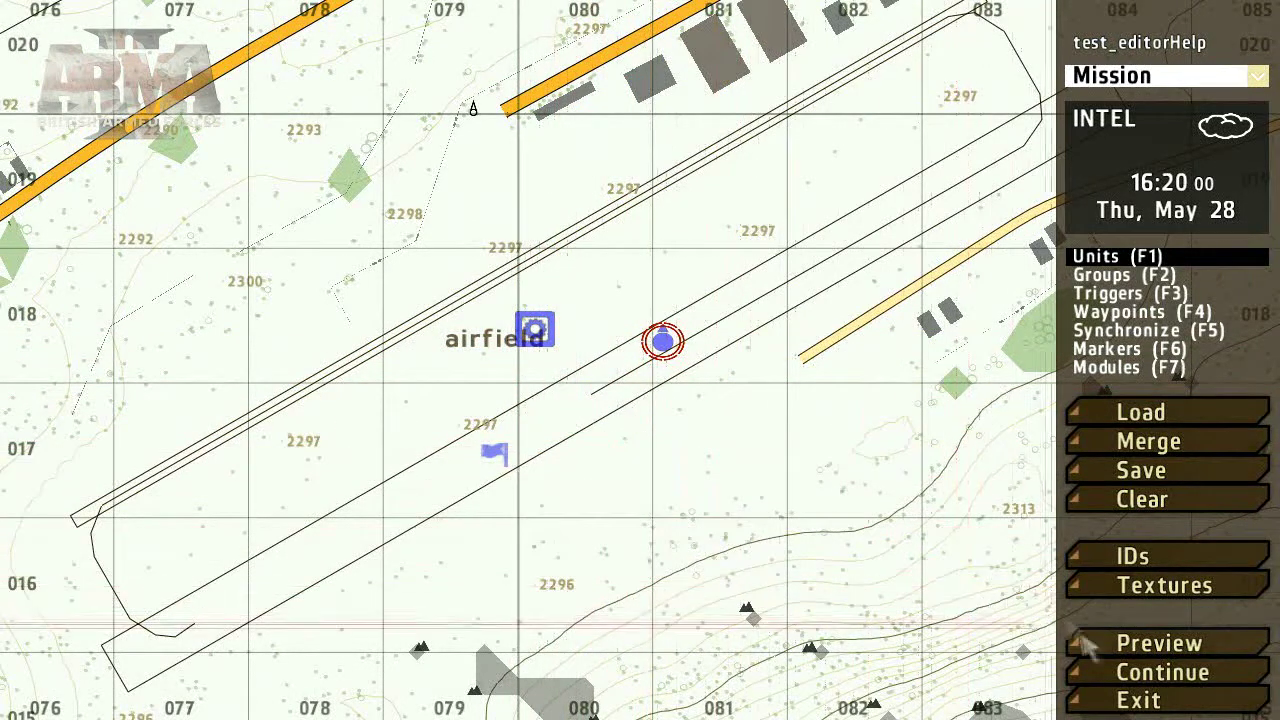
- Preview test_editorHelp, browse config.bin's CfgAmmo classes, and shrink the IED.sqf Notepad window
{"action": "left_click", "coordinate": [1110, 650]}
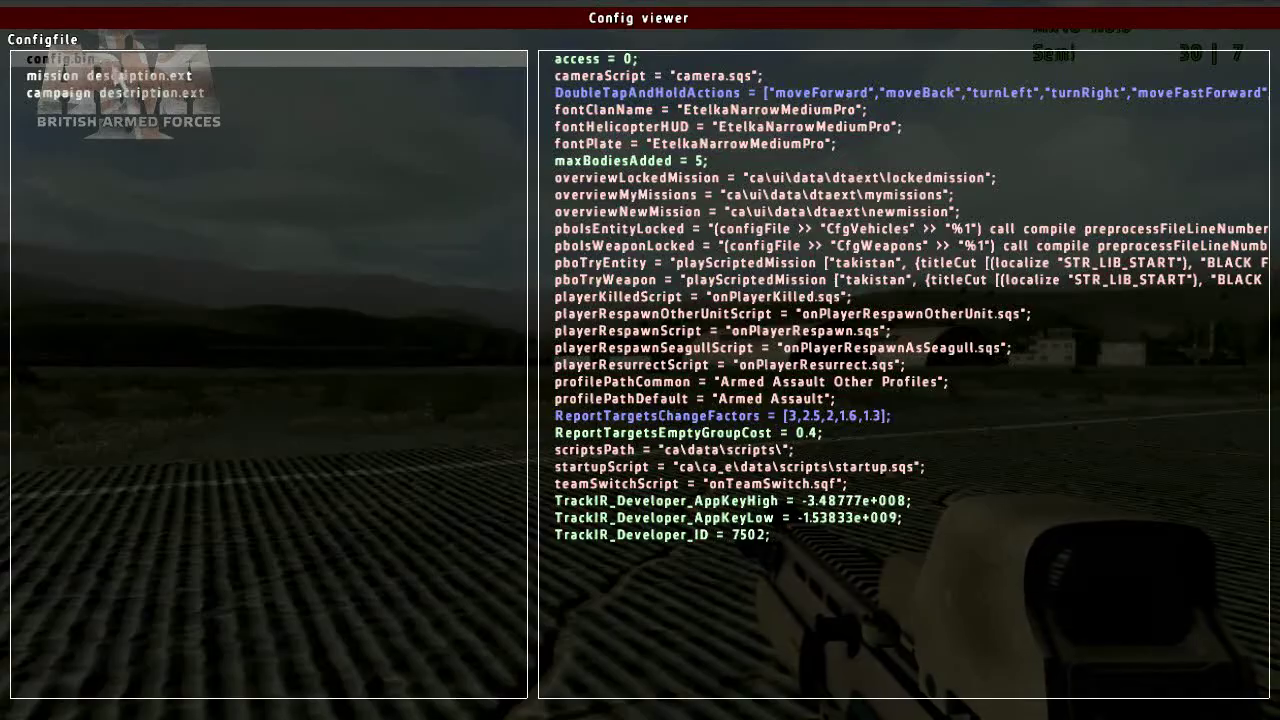
{"action": "double_click", "coordinate": [14, 60]}
{"action": "left_click_drag", "start_coordinate": [517, 92], "coordinate": [530, 145]}
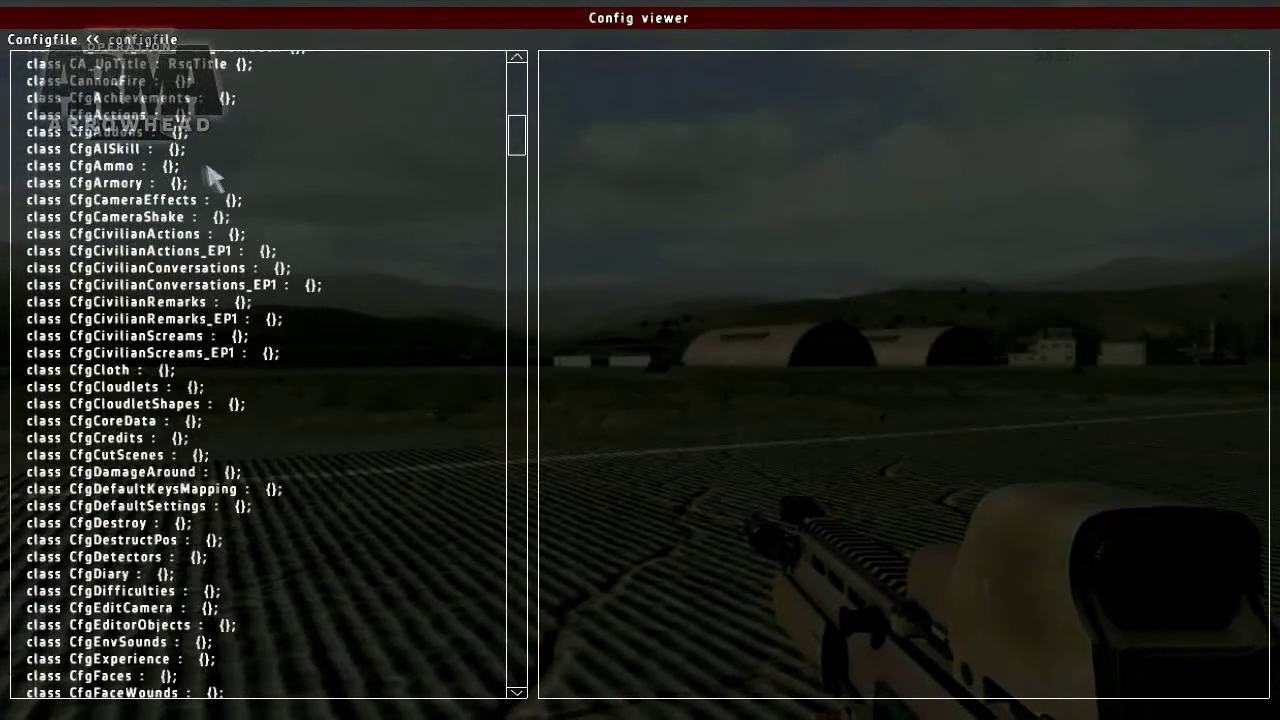
{"action": "double_click", "coordinate": [172, 167]}
{"action": "left_click_drag", "start_coordinate": [517, 100], "coordinate": [532, 127]}
{"action": "left_click", "coordinate": [150, 410]}
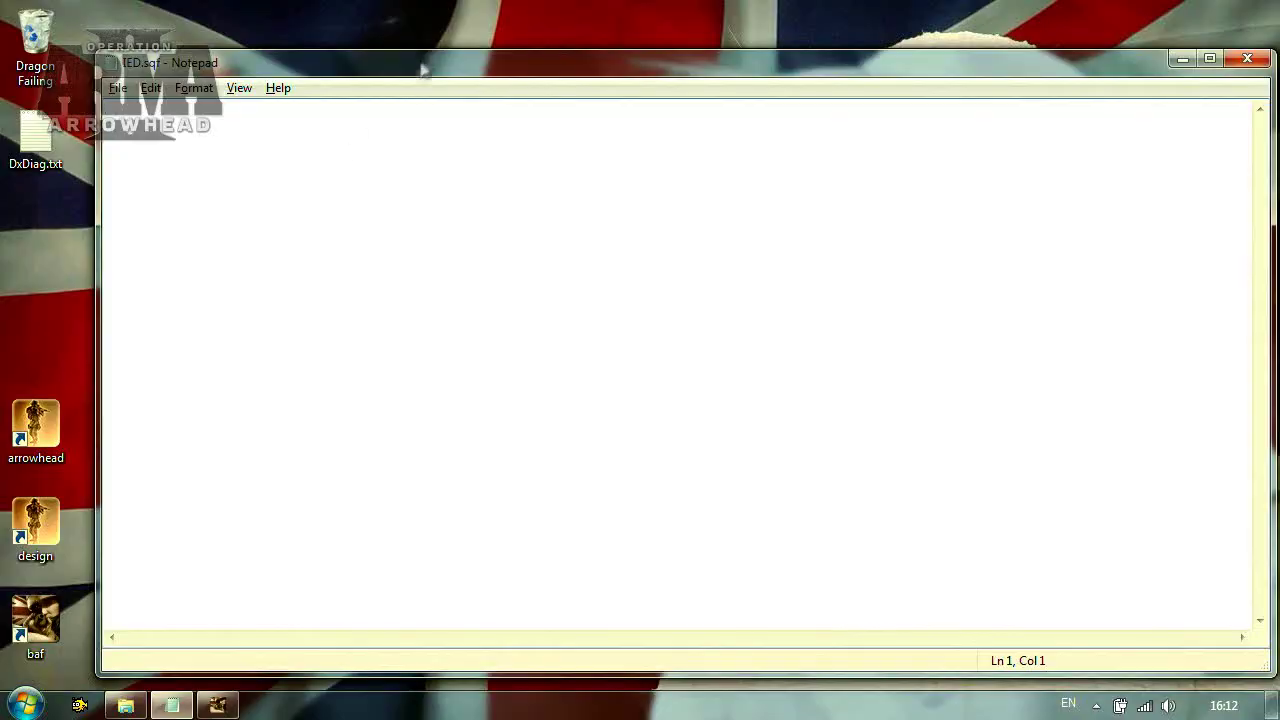
{"action": "left_click_drag", "start_coordinate": [422, 68], "coordinate": [440, 268]}
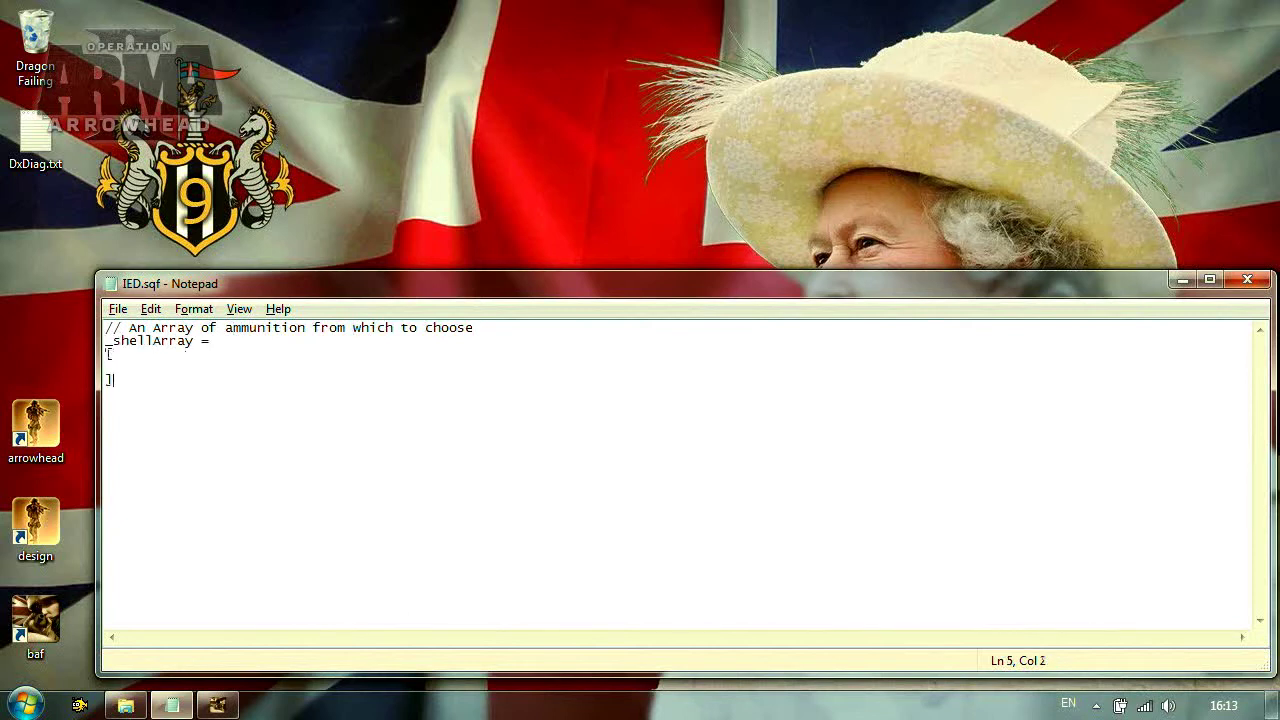
- Paste the copied B_30mm_HE class line into IED.sqf's empty _shellArray
{"action": "key", "text": "alt+Tab"}
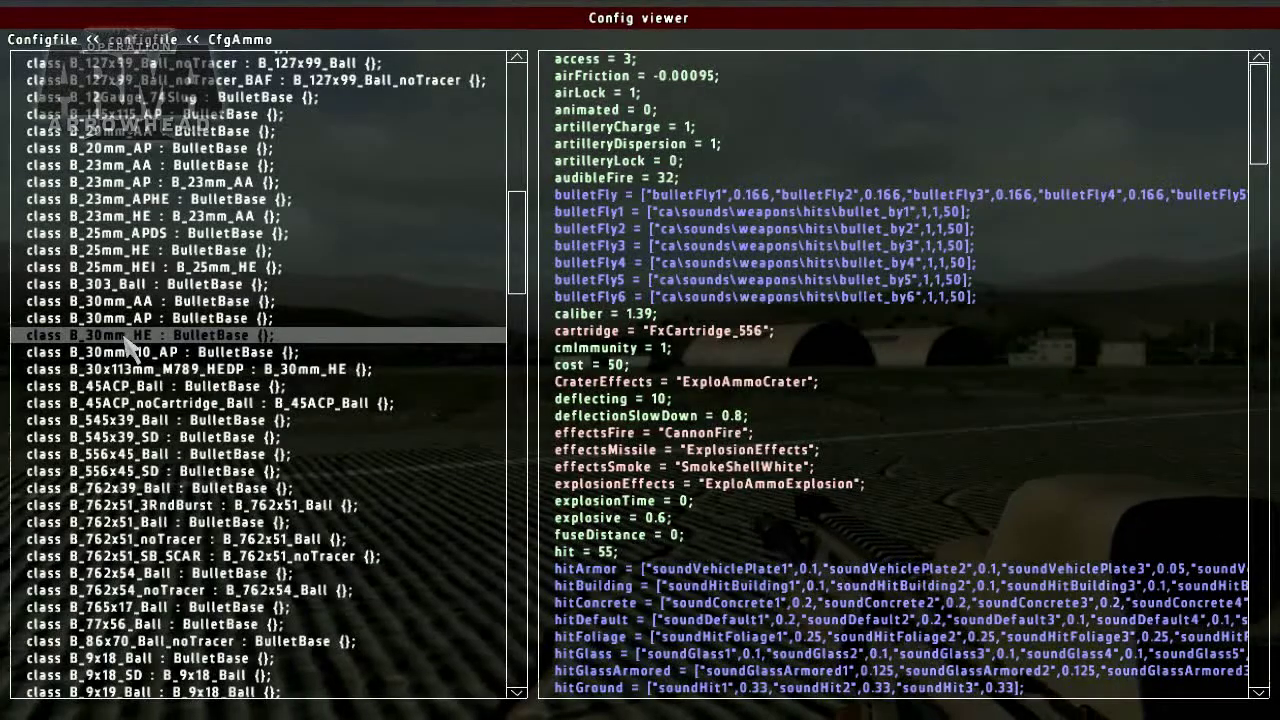
{"action": "key", "text": "alt+Tab"}
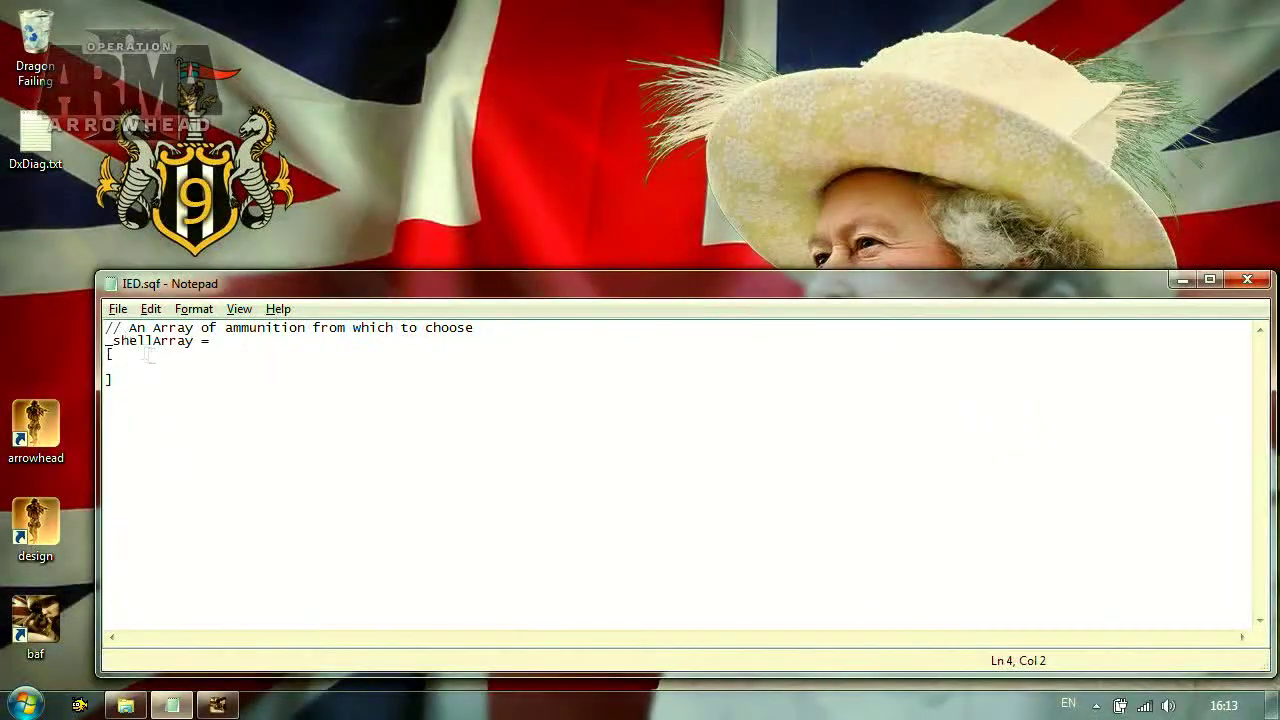
{"action": "right_click", "coordinate": [174, 368]}
{"action": "left_click", "coordinate": [239, 452]}
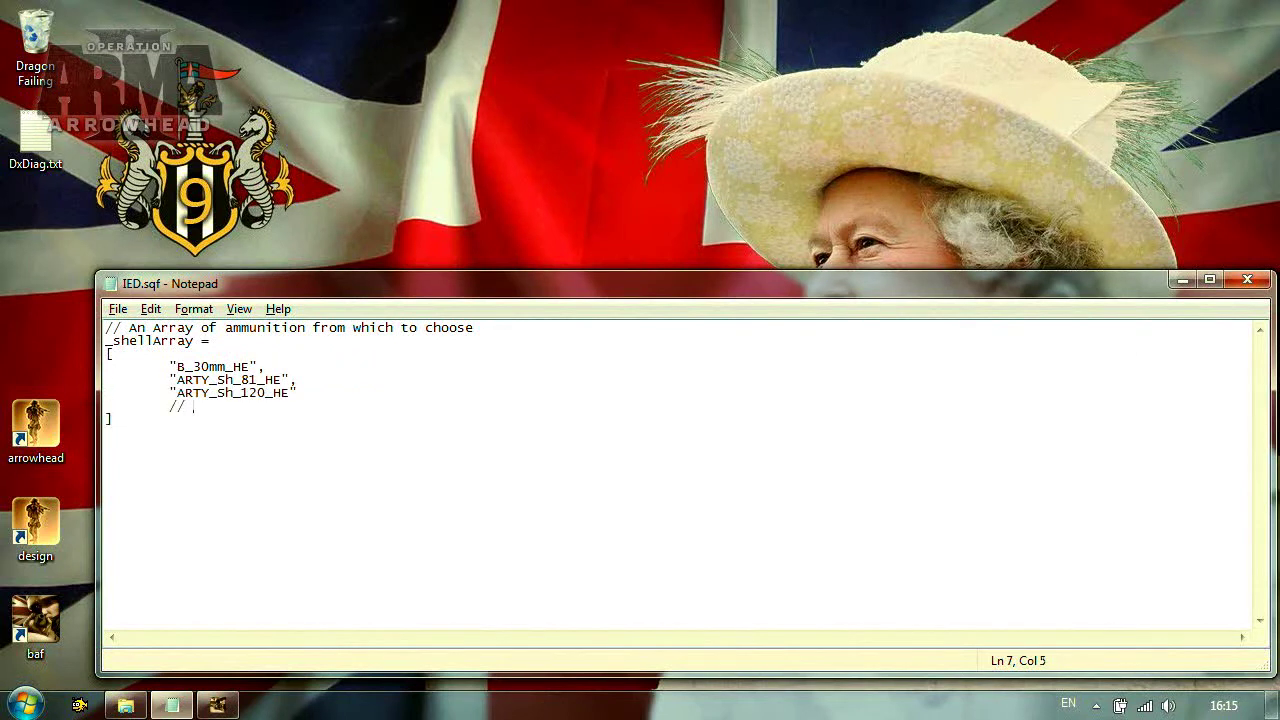
- Make the pasted classes quoted strings, commenting out Bo_GBU12_LGB as a massive explosion
{"action": "left_click", "coordinate": [217, 705]}
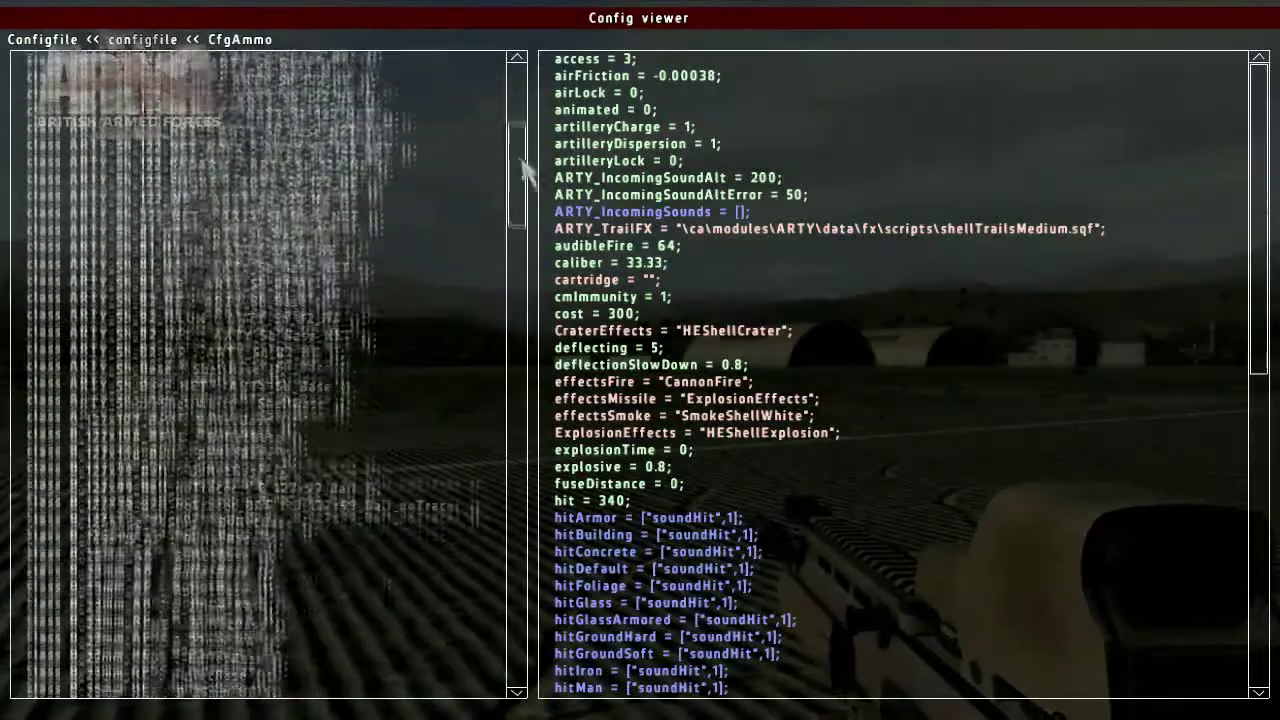
{"action": "left_click", "coordinate": [118, 391]}
{"action": "key", "text": "alt+Tab"}
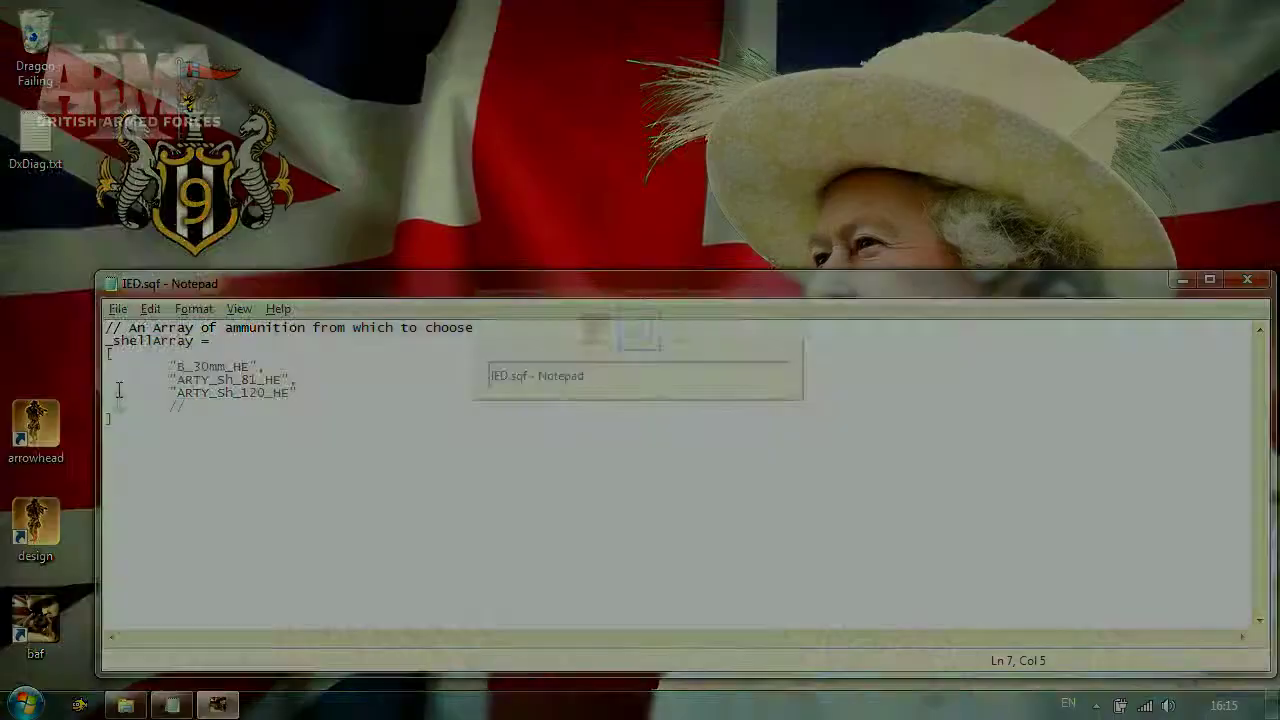
{"action": "double_click", "coordinate": [196, 406]}
{"action": "type", "text": "\""}
{"action": "left_click_drag", "start_coordinate": [457, 406], "coordinate": [297, 406]}
{"action": "type", "text": "\" //"}
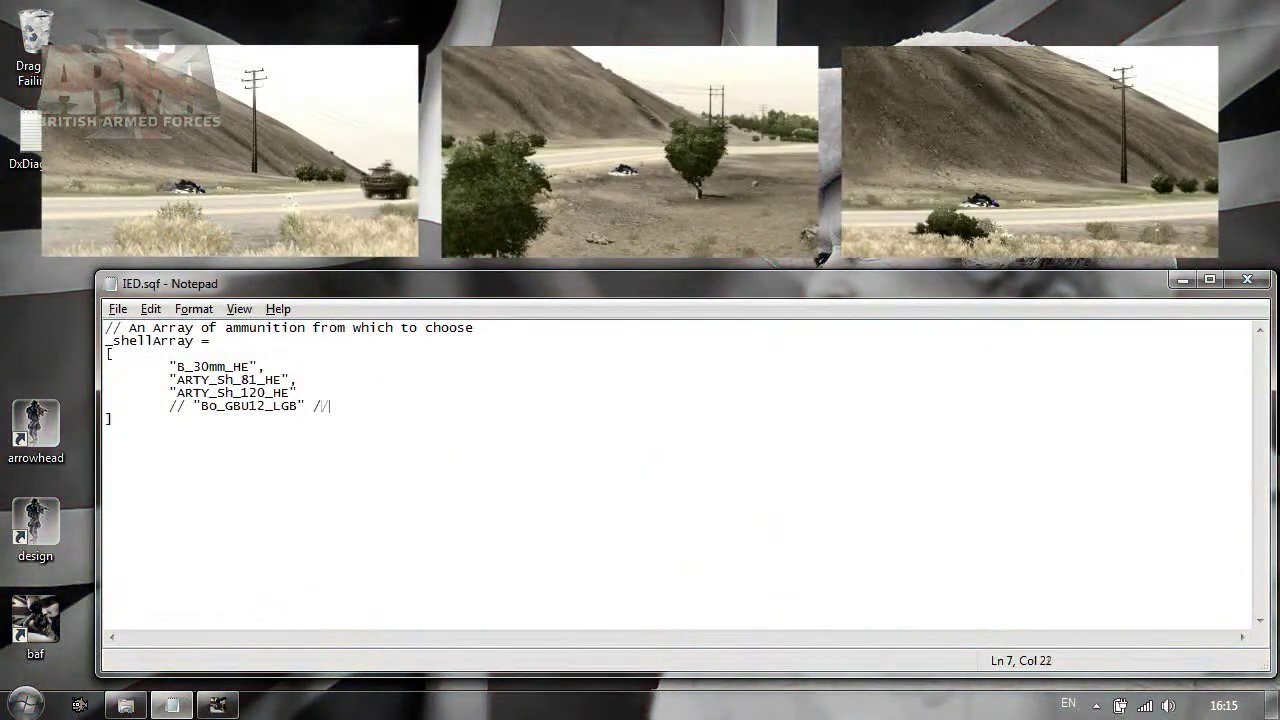
{"action": "type", "text": " Massive Explosion - us"}
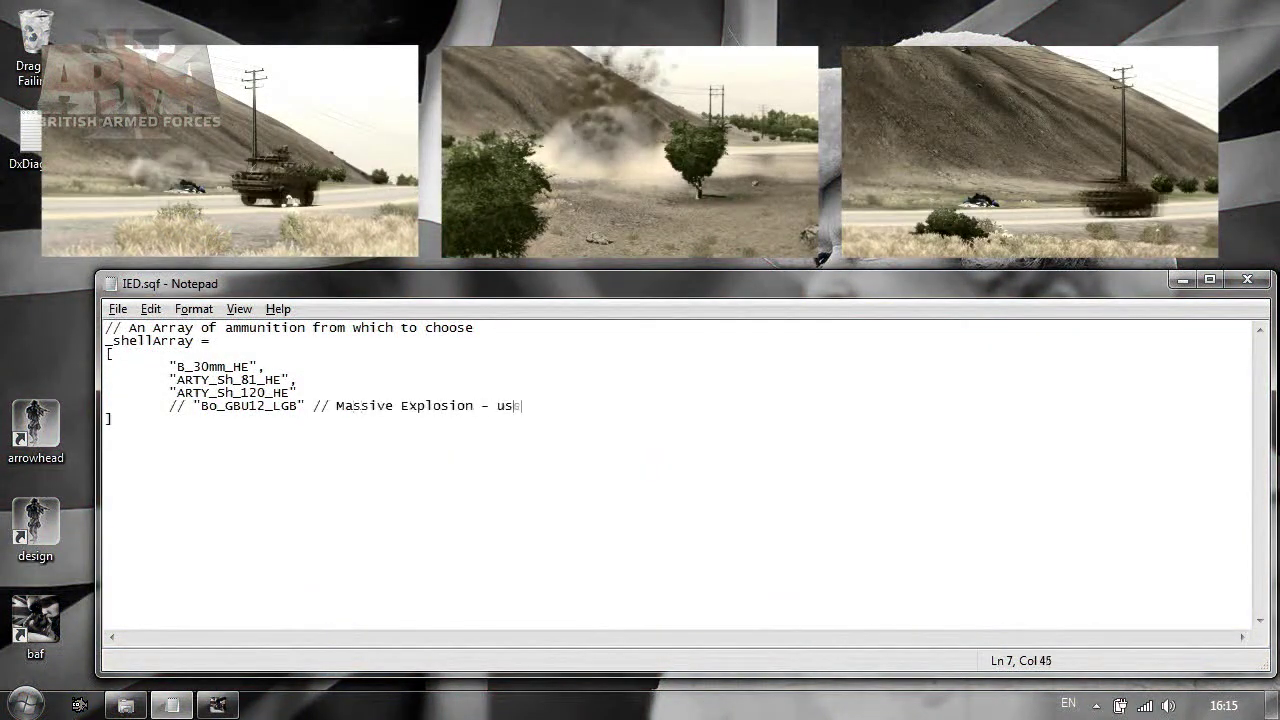
{"action": "type", "text": "e at your own risk ;)"}
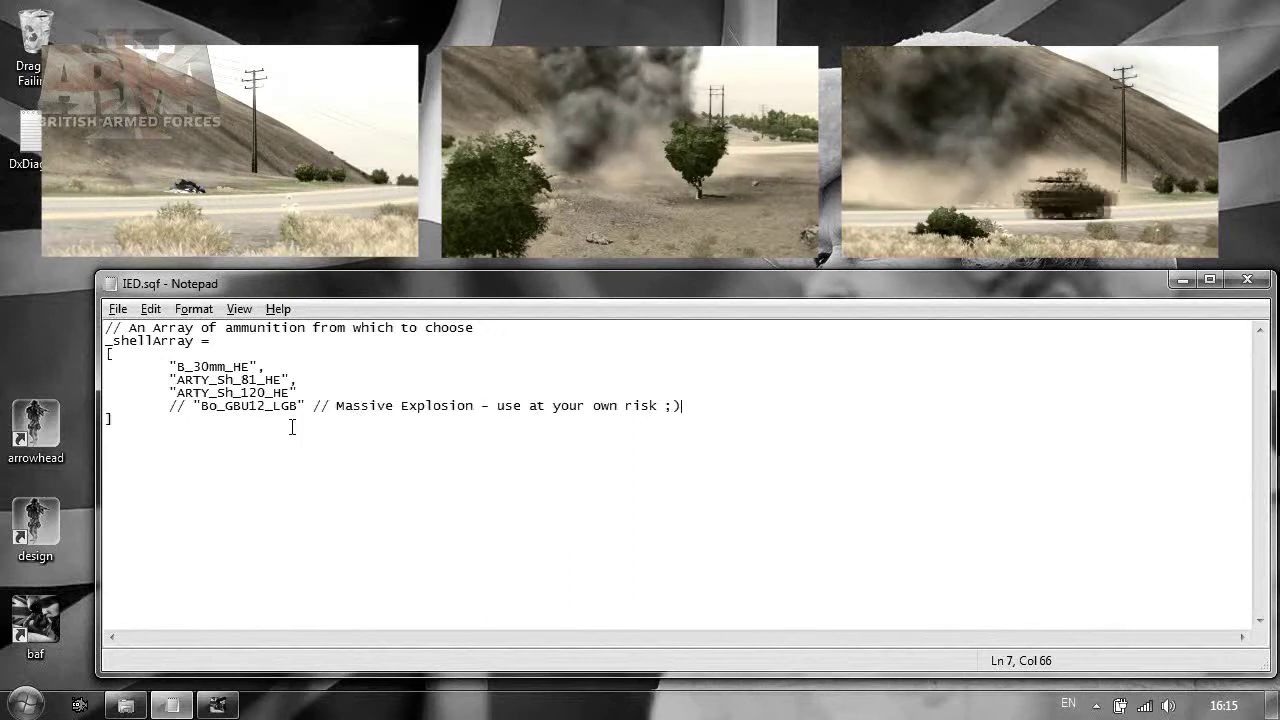
{"action": "left_click", "coordinate": [117, 309]}
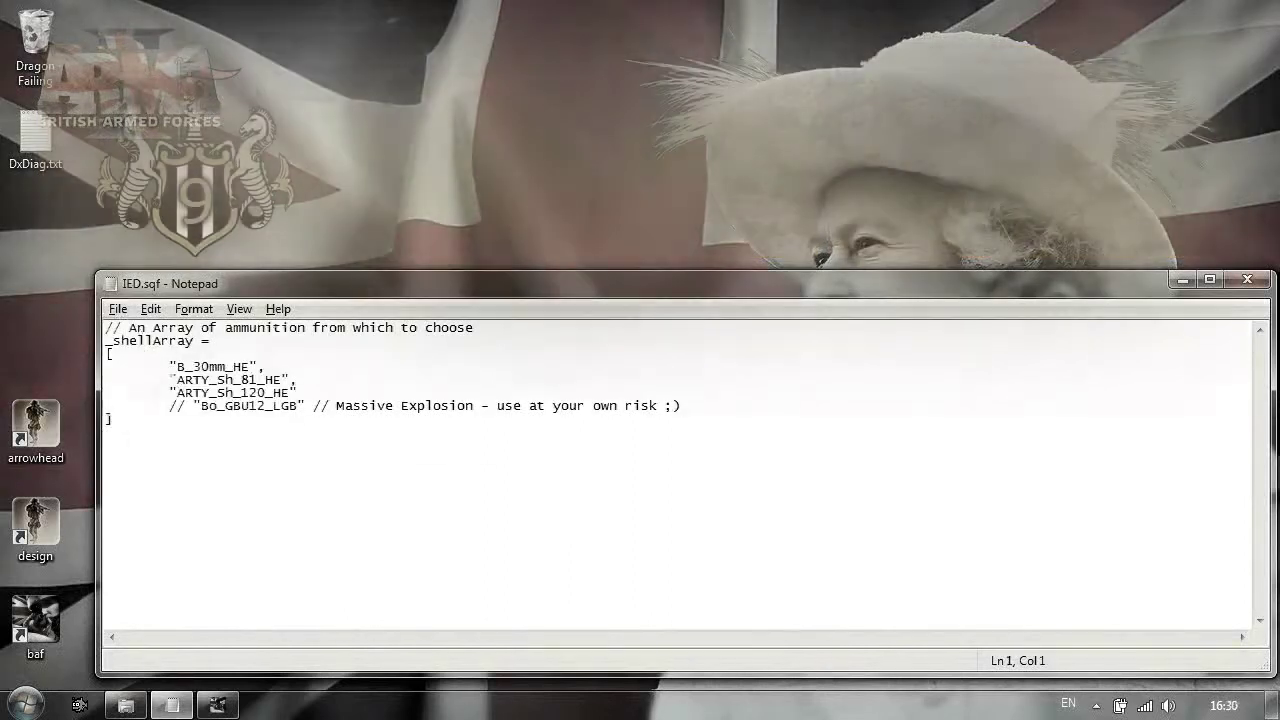
{"action": "type", "text": "// Select random"}
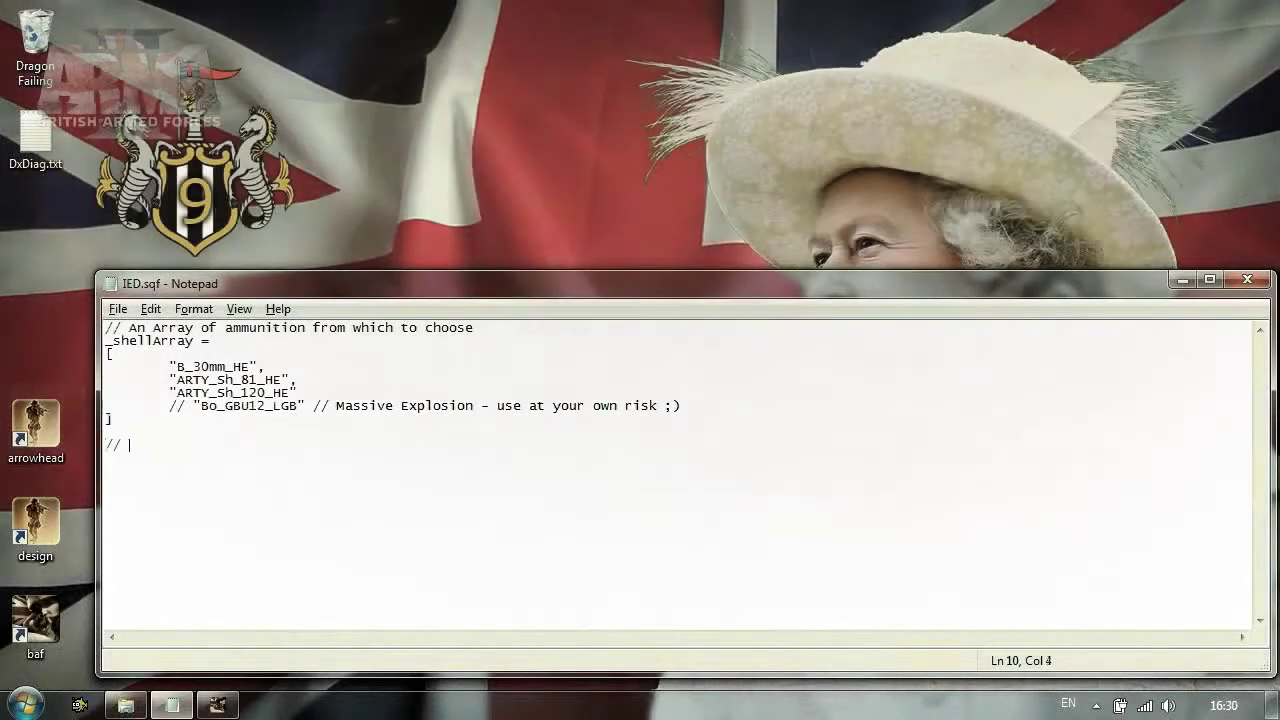
- Change the test trigger's On Act. to bis_fnc_help and view BIS_fnc_selectRandom's code in preview
{"action": "key", "text": "alt+Tab"}
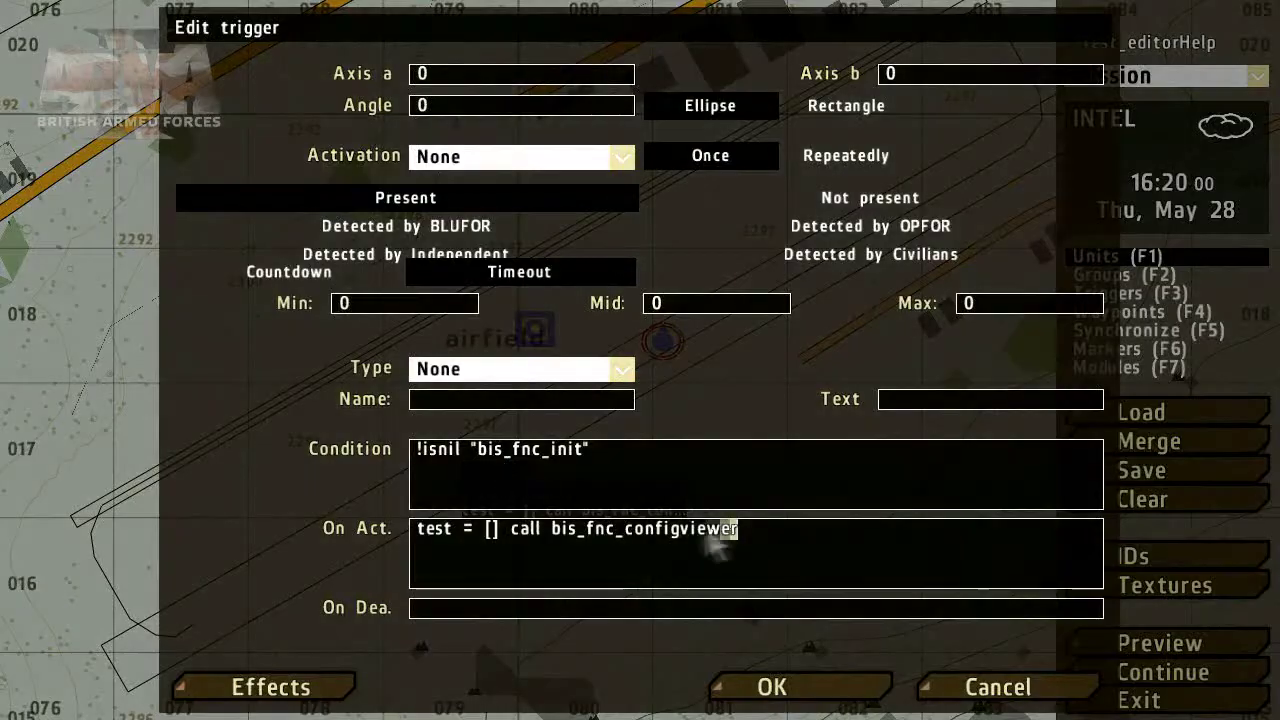
{"action": "left_click_drag", "start_coordinate": [706, 536], "coordinate": [629, 543]}
{"action": "type", "text": "hel"}
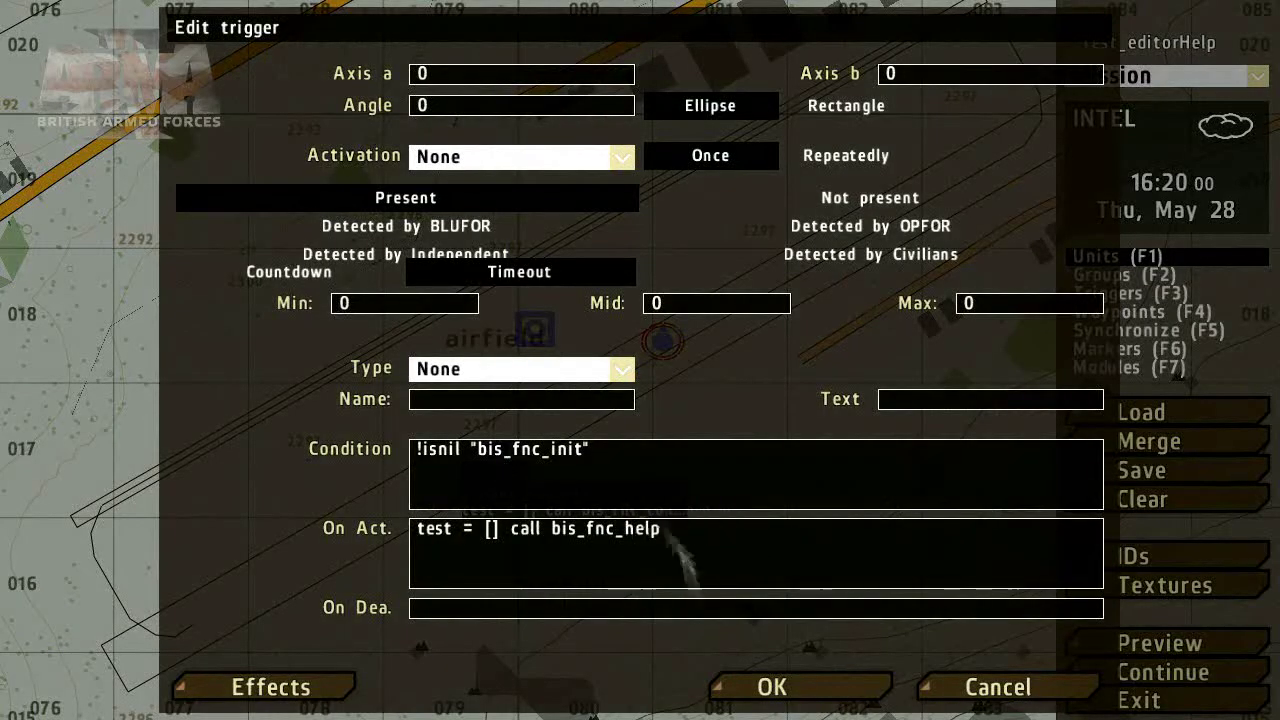
{"action": "type", "text": "p"}
{"action": "left_click", "coordinate": [800, 686]}
{"action": "left_click", "coordinate": [1114, 645]}
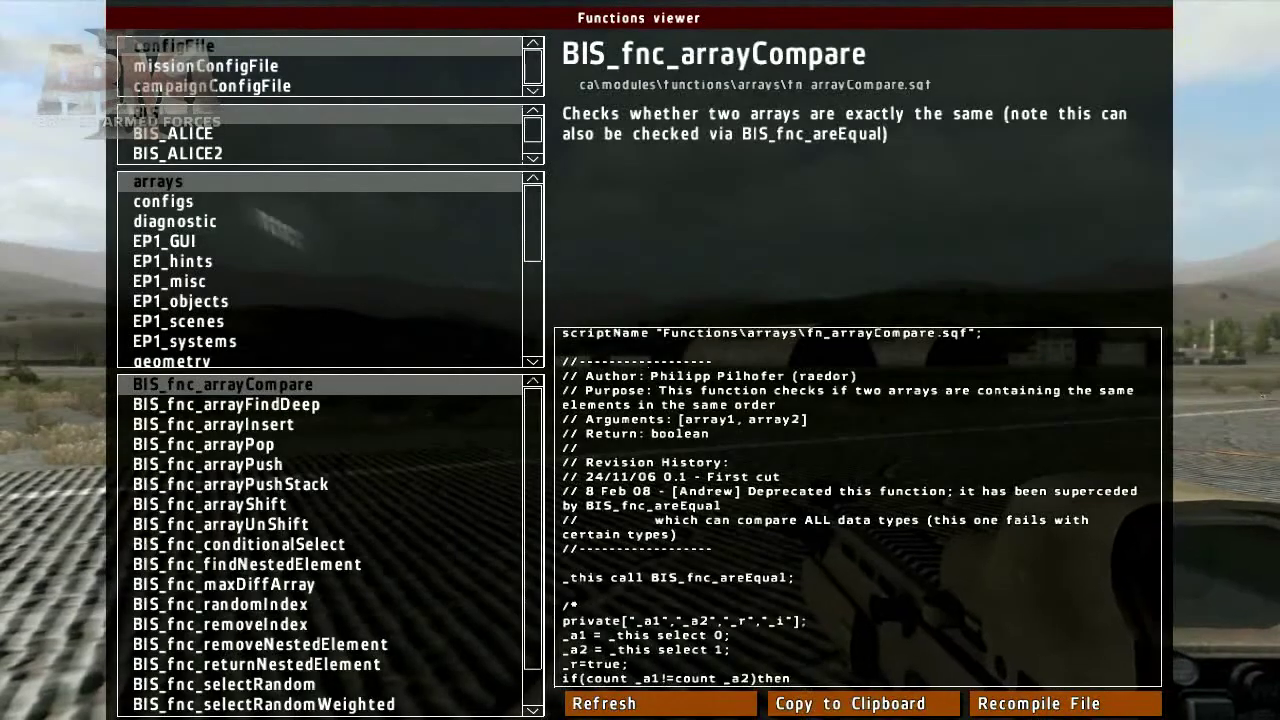
{"action": "left_click", "coordinate": [224, 684]}
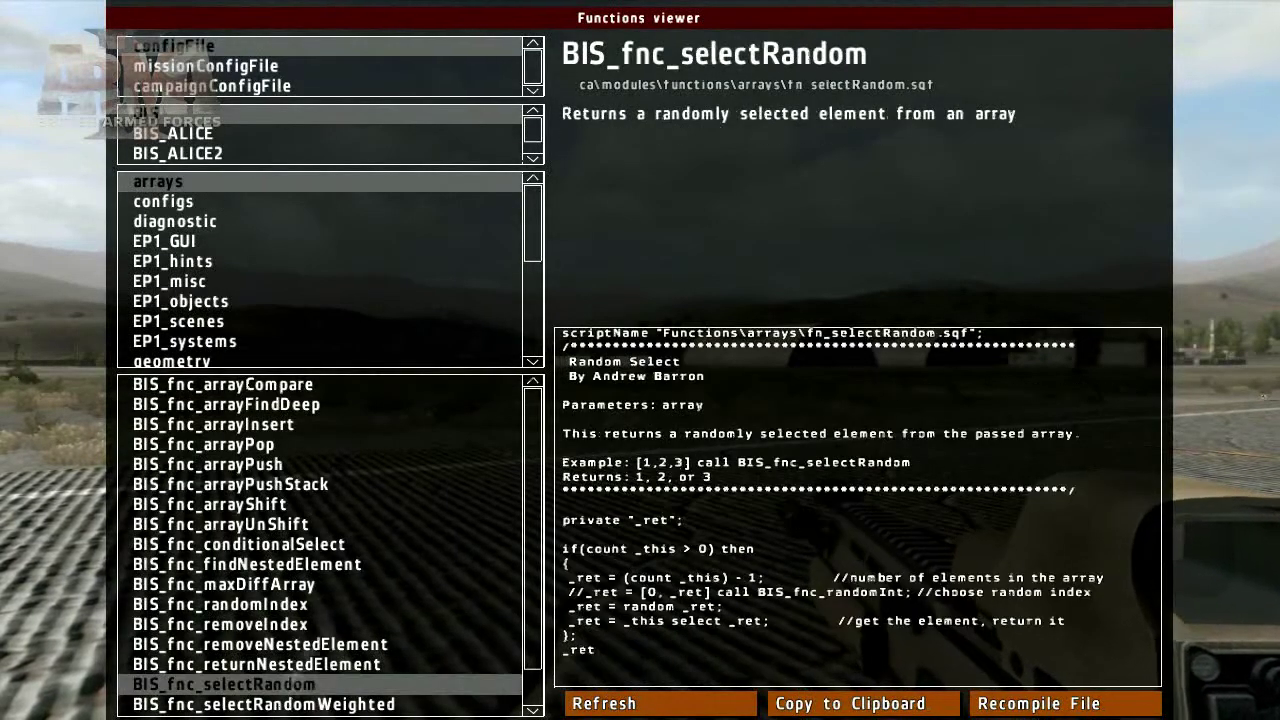
{"action": "key", "text": "alt+Tab"}
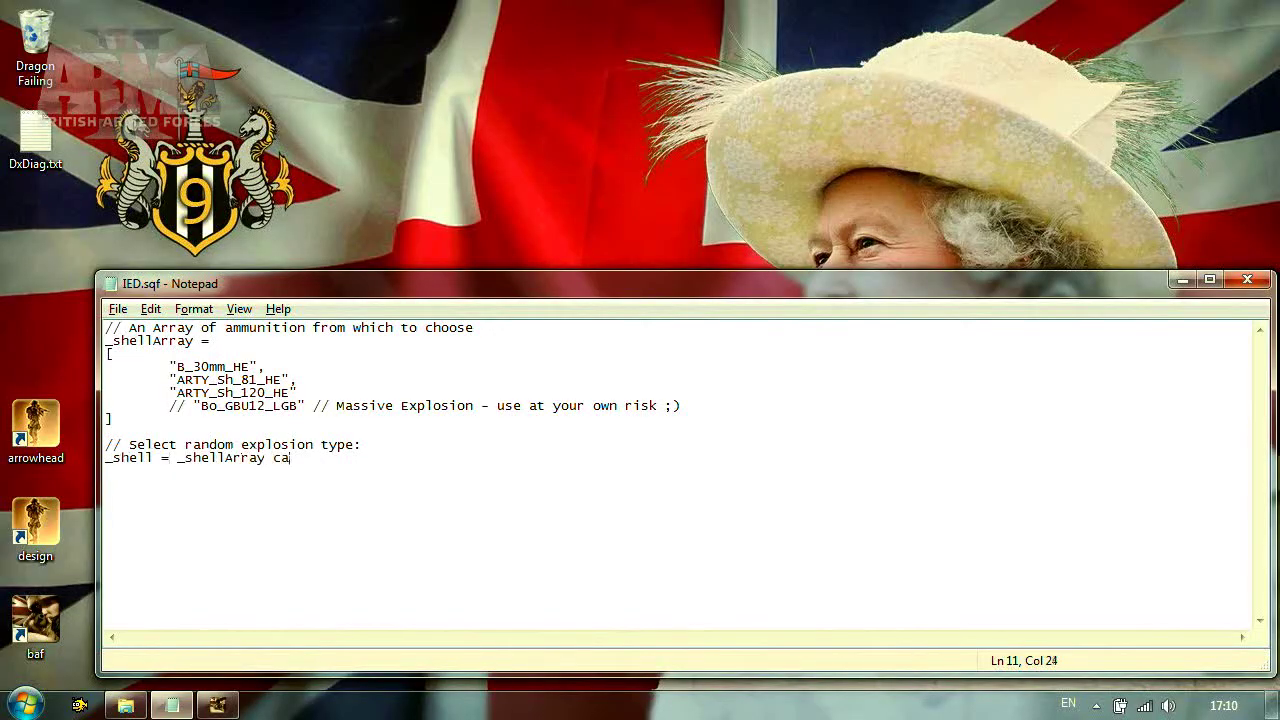
- Finish the IED.sqf call line by pasting BIS_fnc_selectRandom after call and ending with a semicolon
{"action": "type", "text": "ll"}
{"action": "right_click", "coordinate": [343, 466]}
{"action": "left_click", "coordinate": [403, 286]}
{"action": "type", "text": ";"}
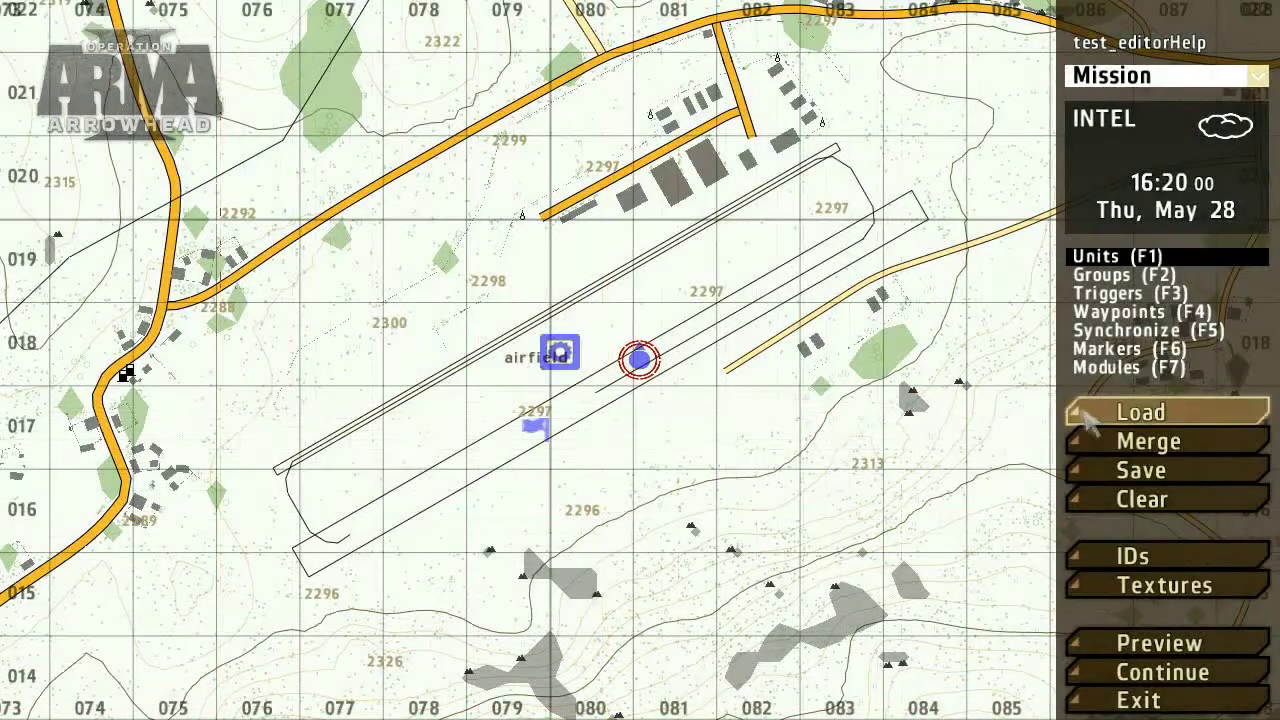
- Back in the mission editor, load the BykerGrove mission and start it in Preview
{"action": "left_click", "coordinate": [1141, 412]}
{"action": "left_click", "coordinate": [780, 317]}
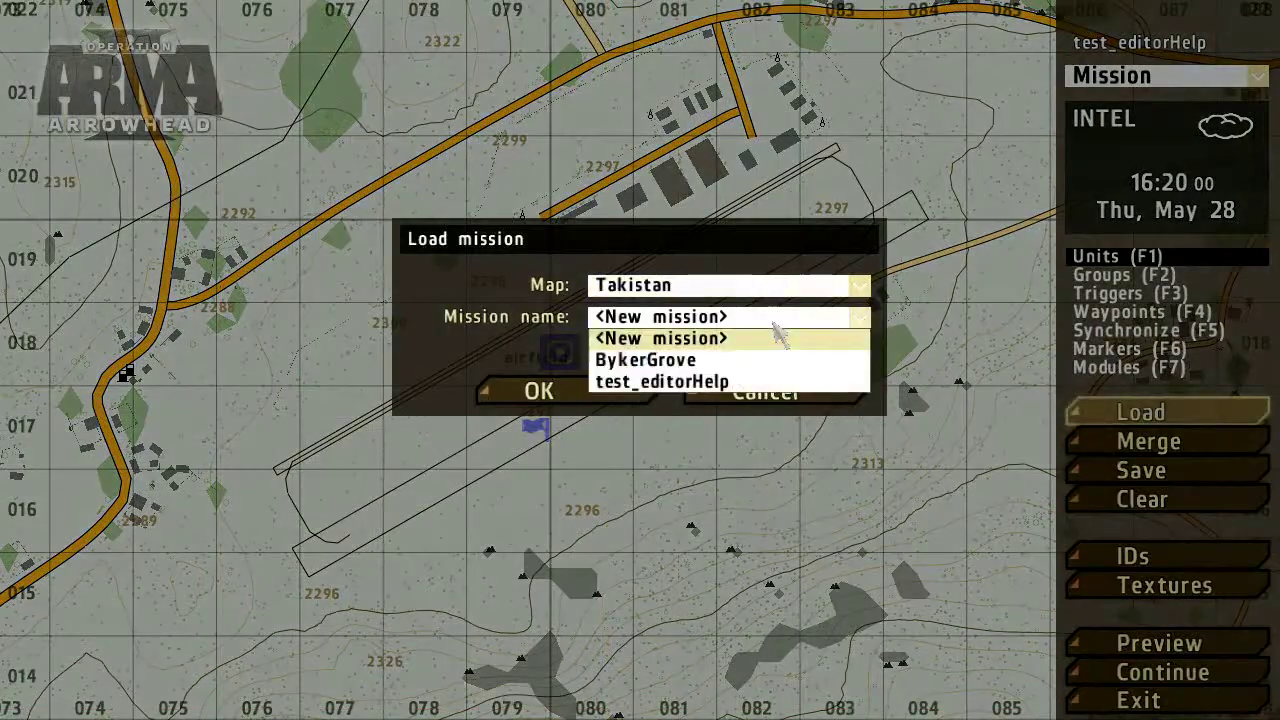
{"action": "left_click", "coordinate": [614, 362]}
{"action": "left_click", "coordinate": [539, 391]}
{"action": "left_click", "coordinate": [1143, 643]}
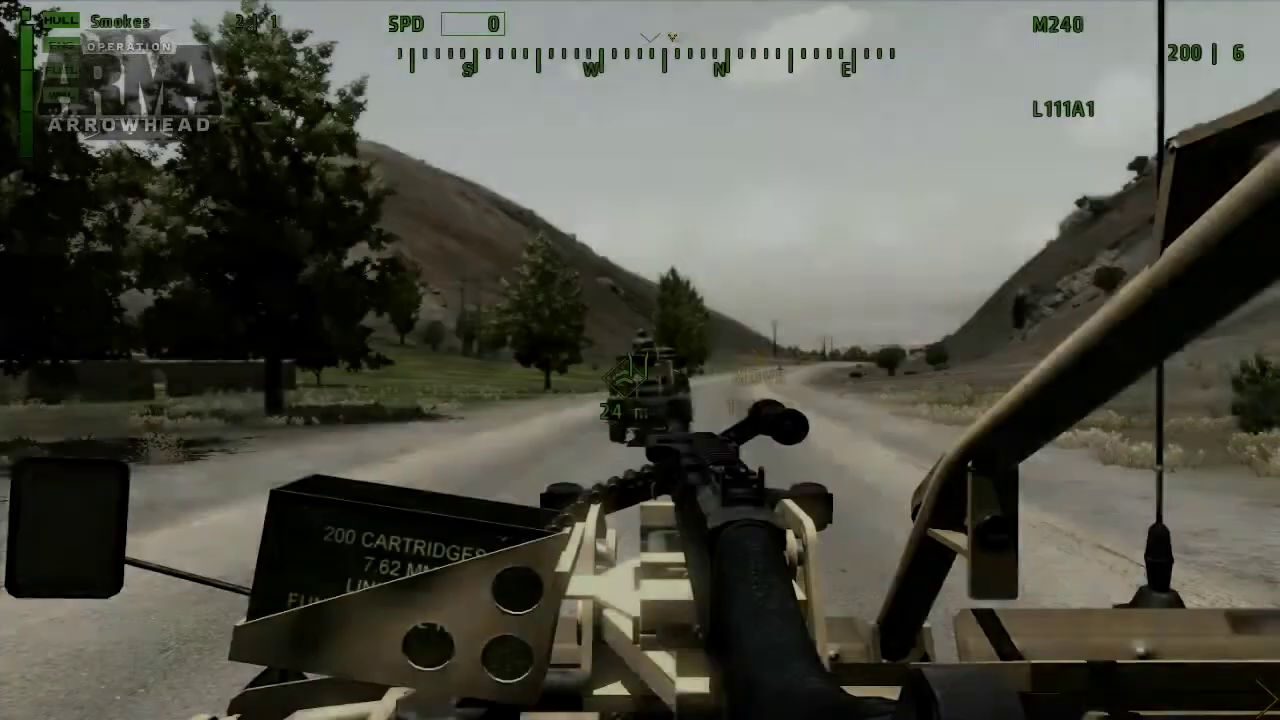